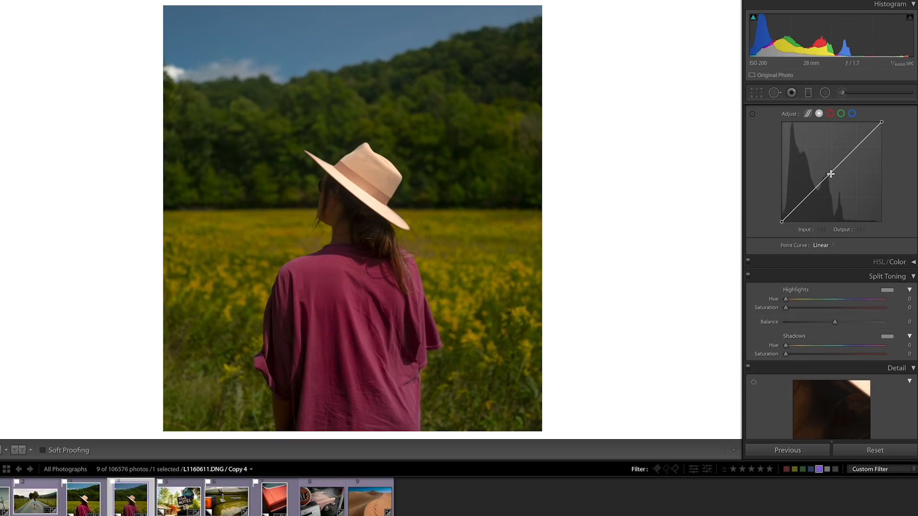
Add an anchor point at the middle of the RGB point curve, at input 129 and output 127
{"action": "left_click", "coordinate": [832, 172]}
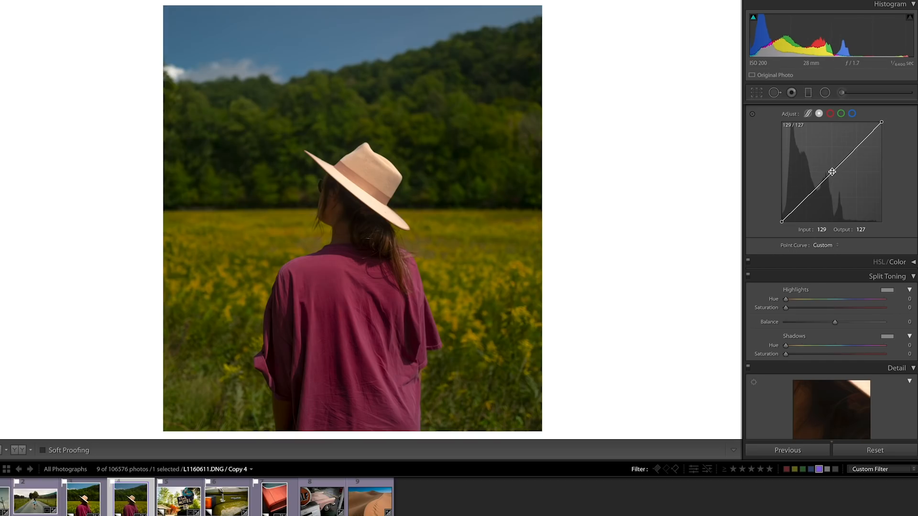
{"action": "left_click", "coordinate": [805, 199]}
{"action": "mouse_move", "coordinate": [808, 202]}
{"action": "left_mouse_down"}
{"action": "mouse_move", "coordinate": [815, 209]}
{"action": "mouse_move", "coordinate": [798, 194]}
{"action": "left_mouse_up"}
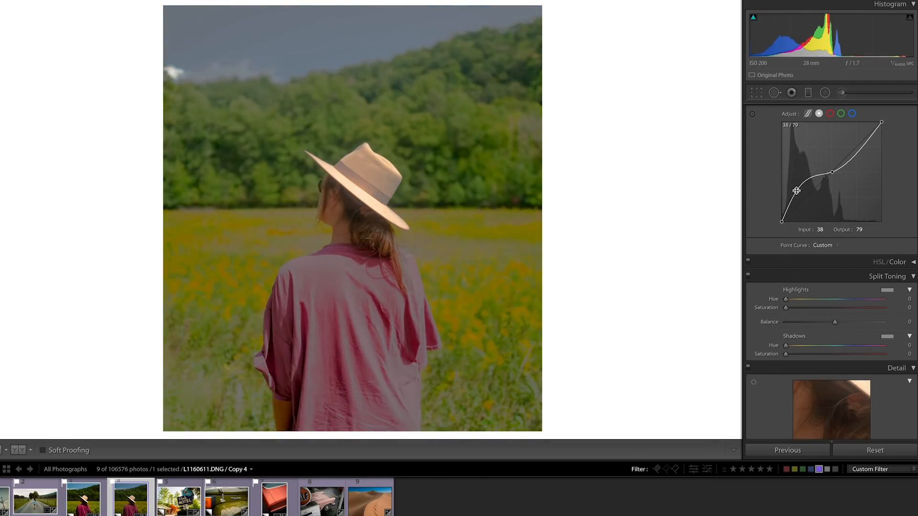
{"action": "double_click", "coordinate": [796, 193]}
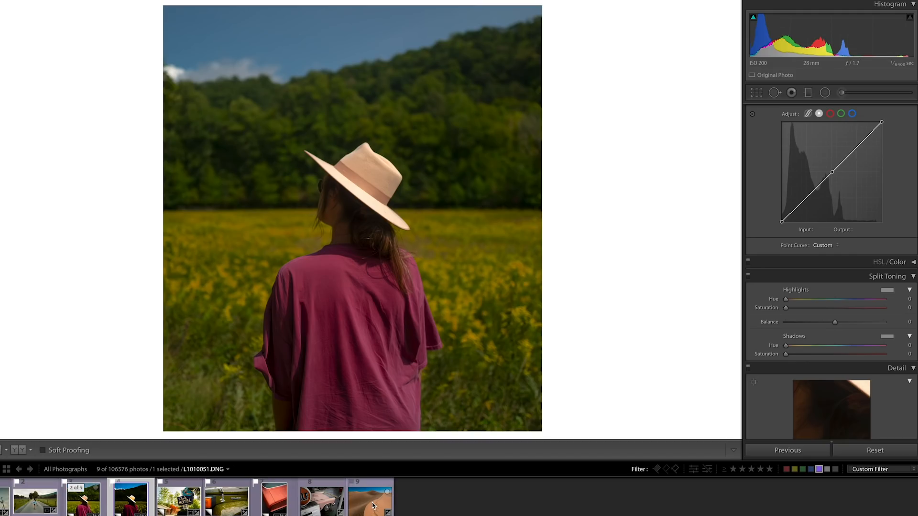
Shape the RGB point curve into a gentle S with lowered shadows, raised highlights and the midpoint at input 118, output 127
{"action": "left_click_drag", "start_coordinate": [808, 196], "coordinate": [809, 198]}
{"action": "left_click_drag", "start_coordinate": [859, 145], "coordinate": [852, 141]}
{"action": "left_click_drag", "start_coordinate": [832, 173], "coordinate": [829, 175]}
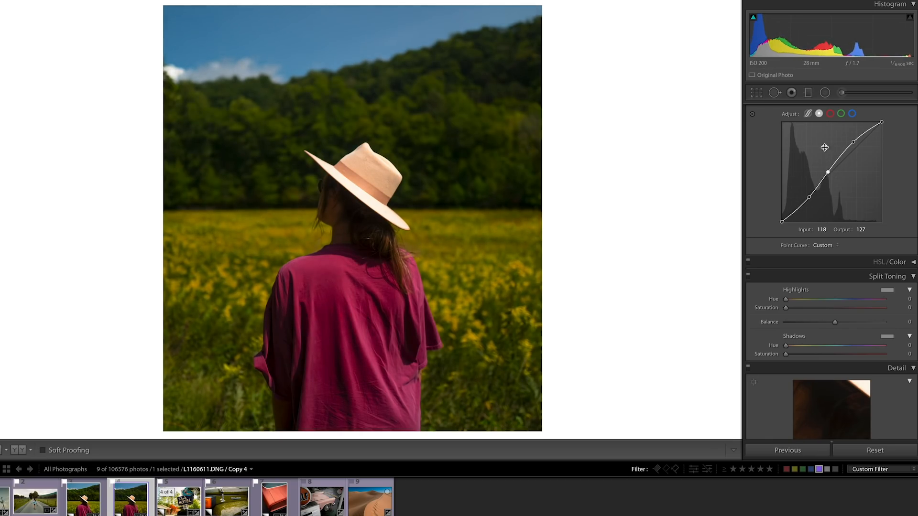
Move the parametric curve's middle region split to 46, and set Lights to +17 and Darks to +8
{"action": "left_click", "coordinate": [808, 114]}
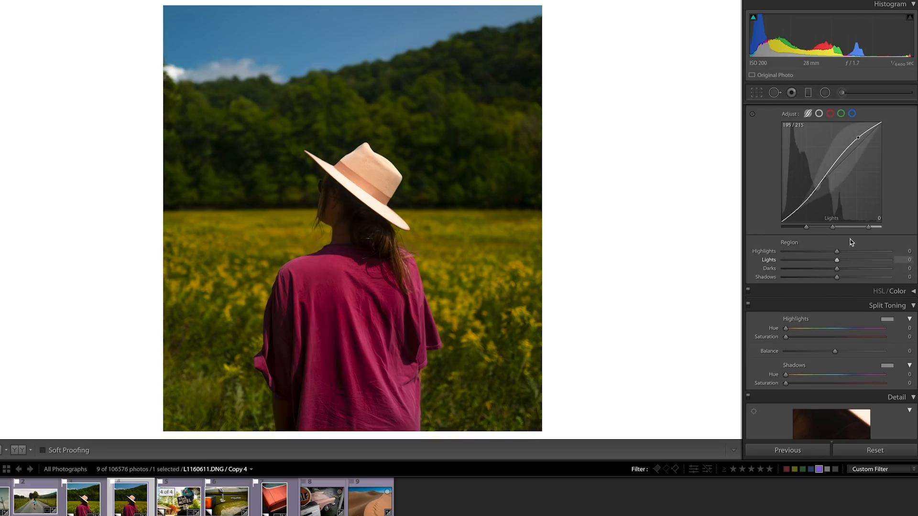
{"action": "left_click_drag", "start_coordinate": [832, 229], "coordinate": [828, 228]}
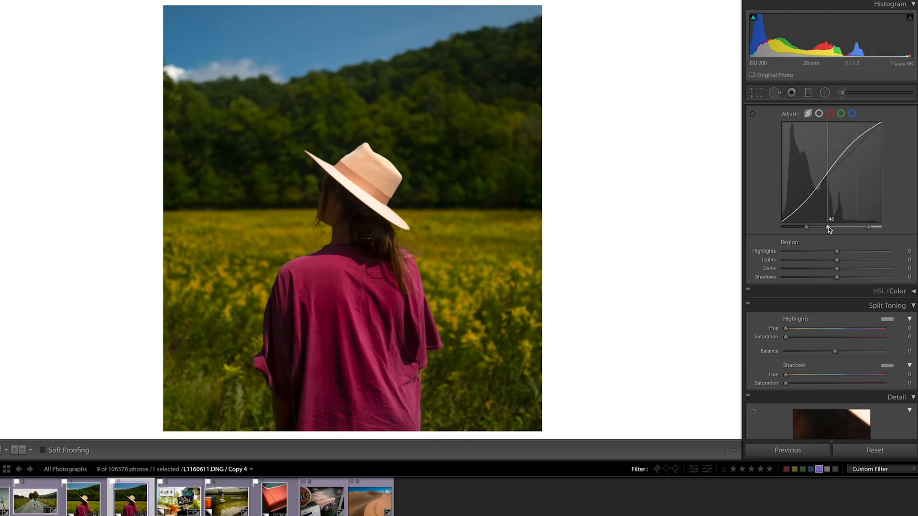
{"action": "left_click_drag", "start_coordinate": [837, 260], "coordinate": [847, 263]}
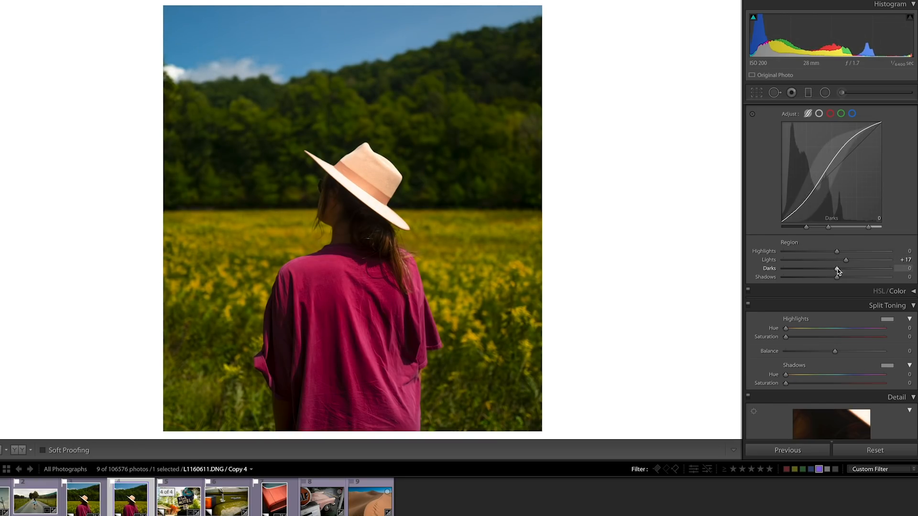
{"action": "left_click_drag", "start_coordinate": [837, 271], "coordinate": [843, 271]}
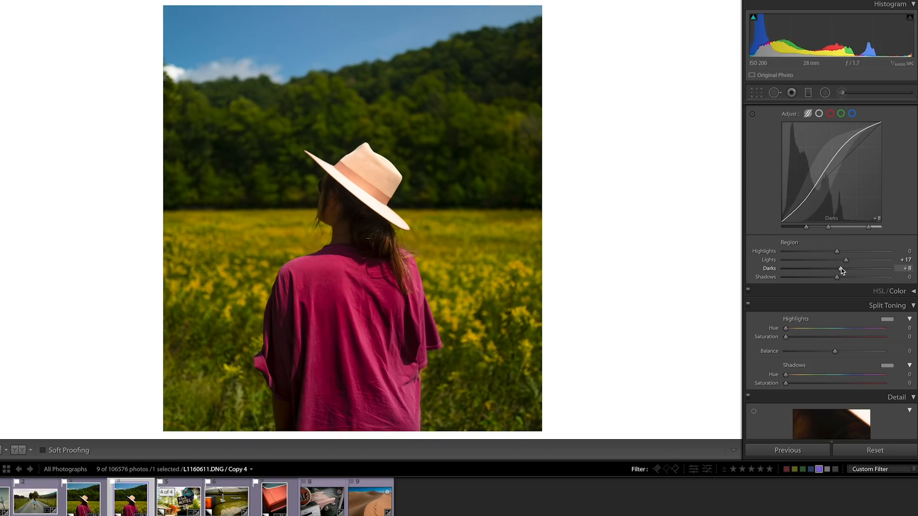
Add midpoint anchors to the red, green and blue channel curves, with the red one at input 130, output 128
{"action": "left_click", "coordinate": [830, 114]}
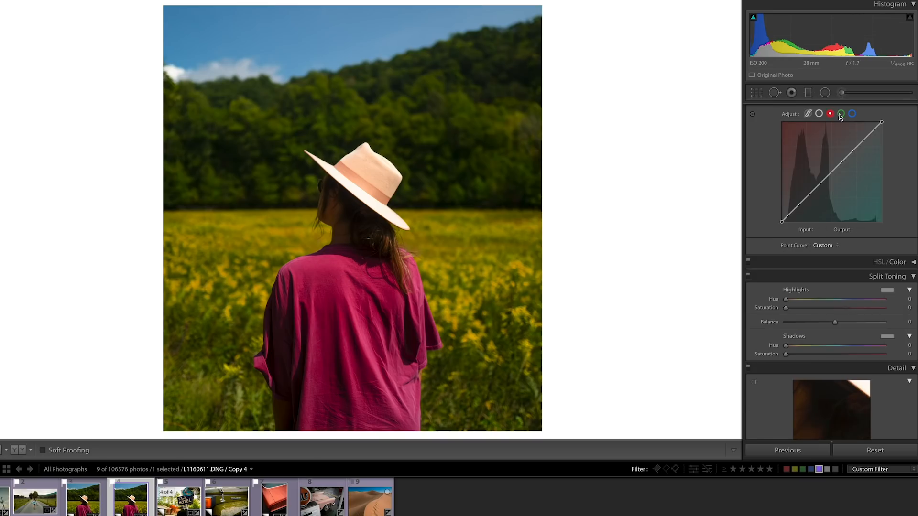
{"action": "left_click", "coordinate": [841, 114]}
{"action": "left_click", "coordinate": [852, 113]}
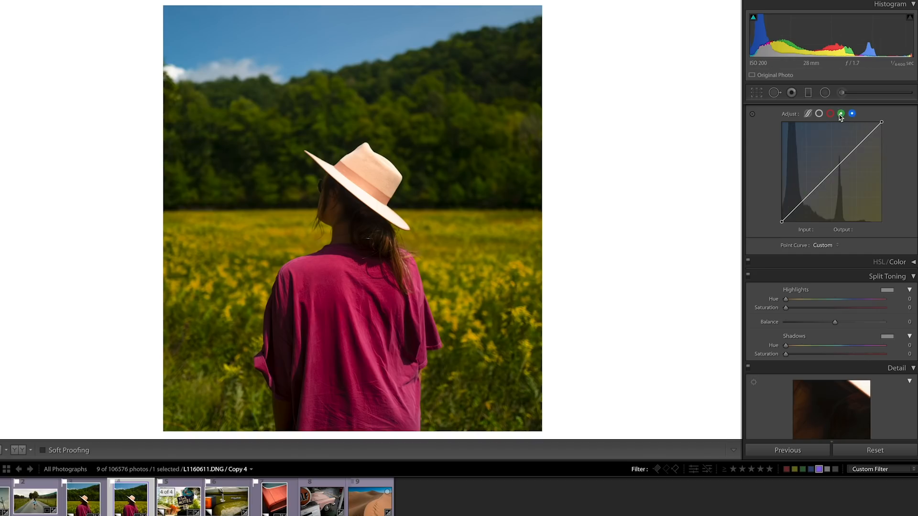
{"action": "left_click", "coordinate": [841, 114]}
{"action": "left_click", "coordinate": [830, 114]}
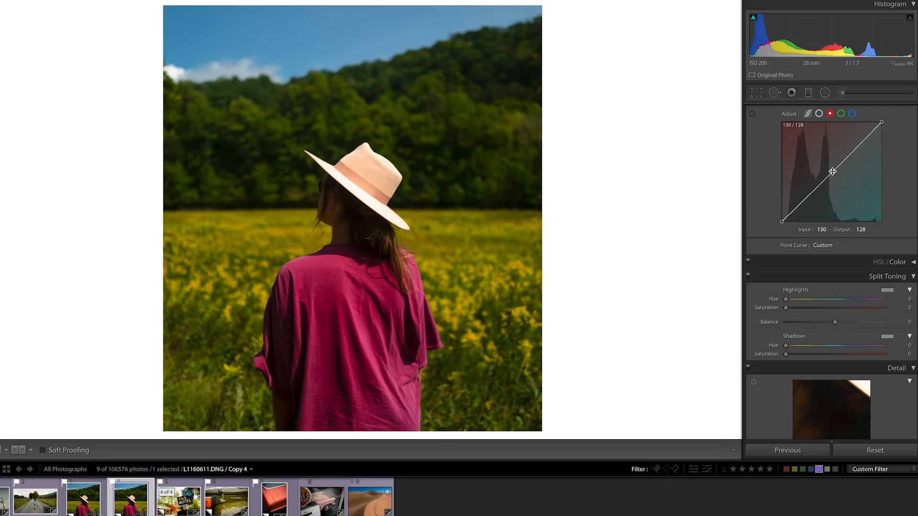
{"action": "left_click", "coordinate": [841, 113]}
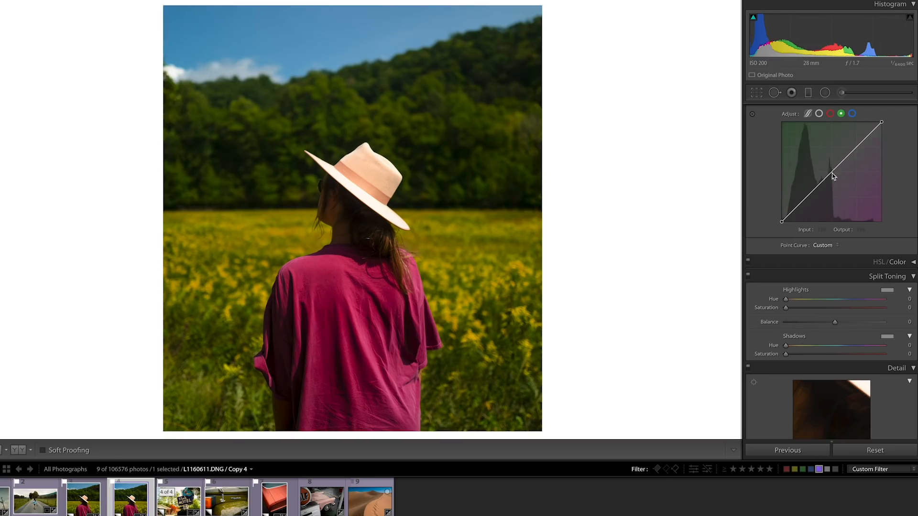
{"action": "left_click", "coordinate": [852, 114]}
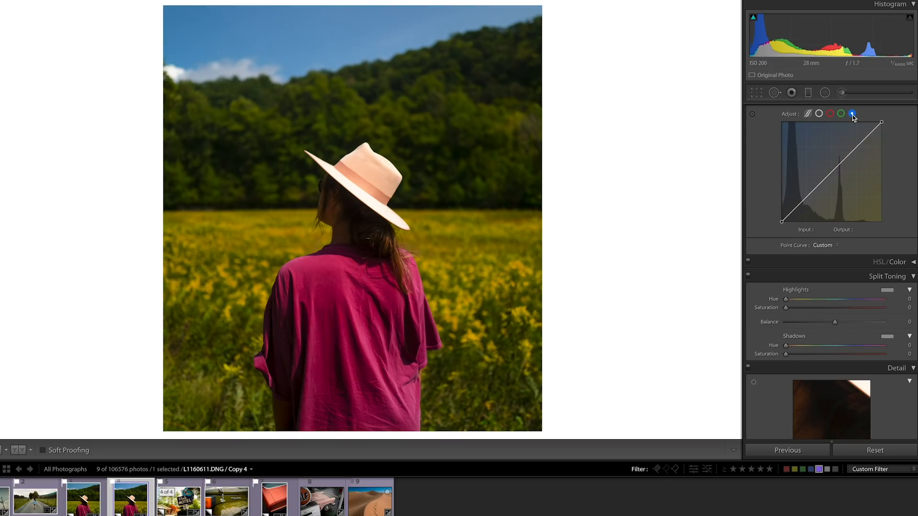
{"action": "left_click", "coordinate": [833, 170]}
Raise the highlights slightly on the blue channel curve and anchor its shadows with a point close to the diagonal
{"action": "left_click", "coordinate": [856, 147]}
{"action": "left_click_drag", "start_coordinate": [857, 147], "coordinate": [855, 145]}
{"action": "left_click_drag", "start_coordinate": [808, 197], "coordinate": [807, 197]}
Add shadow and highlight points to the green channel curve, with the highlight point at input 193, output 193
{"action": "left_click", "coordinate": [843, 113]}
{"action": "left_click", "coordinate": [856, 147]}
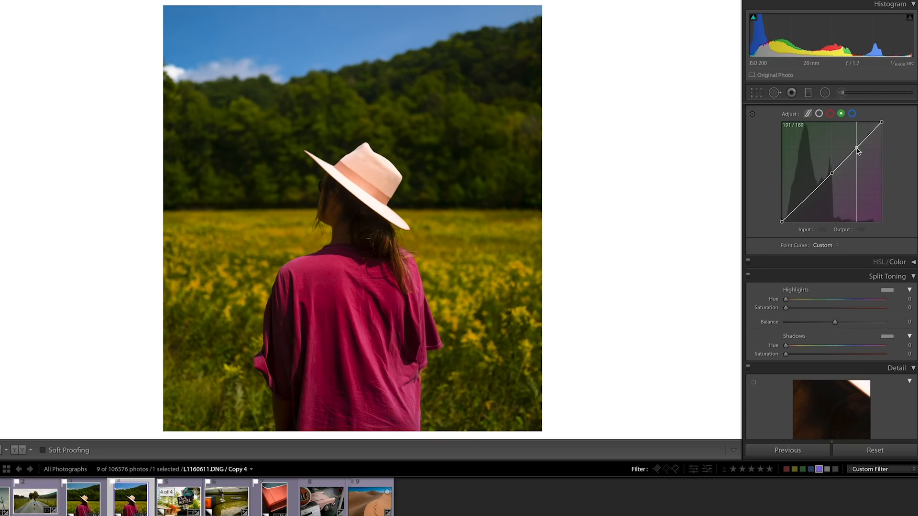
{"action": "left_click_drag", "start_coordinate": [804, 203], "coordinate": [806, 201]}
{"action": "left_click_drag", "start_coordinate": [856, 148], "coordinate": [856, 147]}
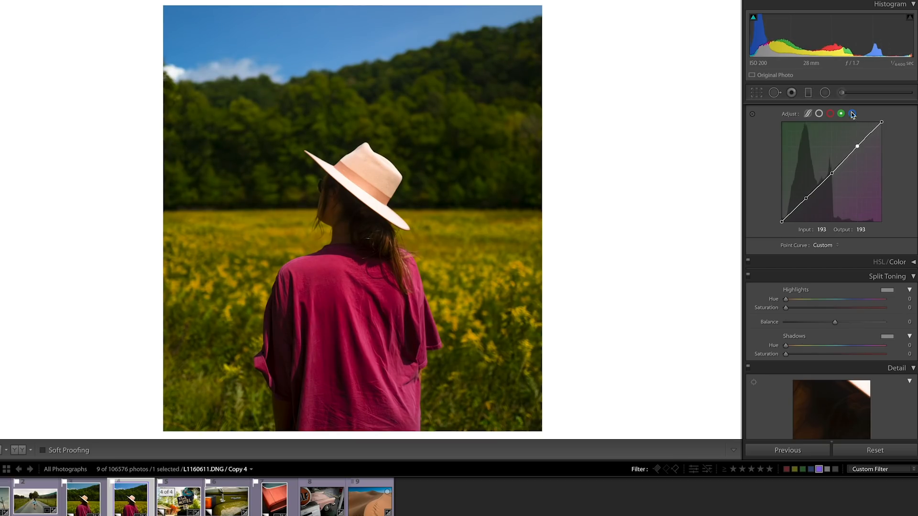
Lower the red channel curve's highlights to input 197, output 191, and add a shadow point at input 55, output 54
{"action": "left_click", "coordinate": [830, 113]}
{"action": "left_click_drag", "start_coordinate": [860, 144], "coordinate": [860, 148]}
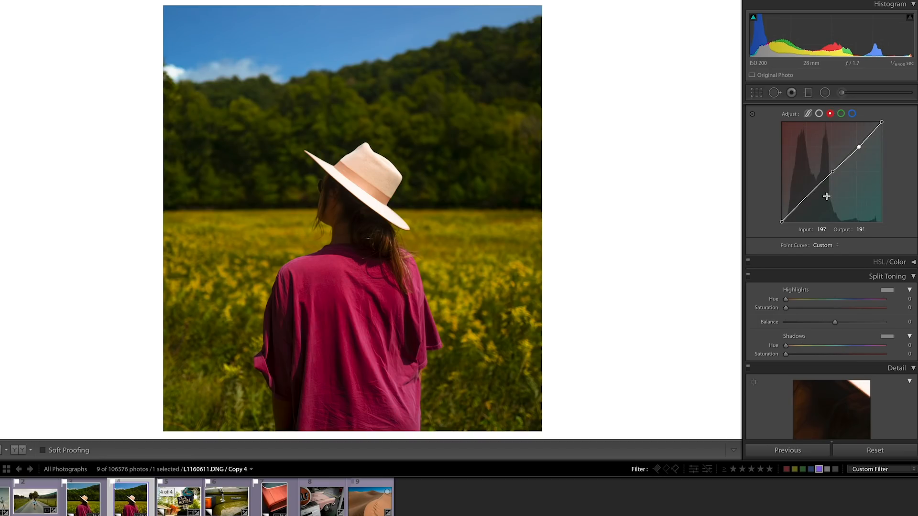
{"action": "left_click_drag", "start_coordinate": [805, 201], "coordinate": [803, 201]}
Compare the portrait with and without the Tone Curve adjustments
{"action": "scroll", "coordinate": [811, 200], "scroll_direction": "up", "scroll_amount": 1}
{"action": "scroll", "coordinate": [784, 143], "scroll_direction": "up", "scroll_amount": 3}
{"action": "left_click", "coordinate": [747, 111]}
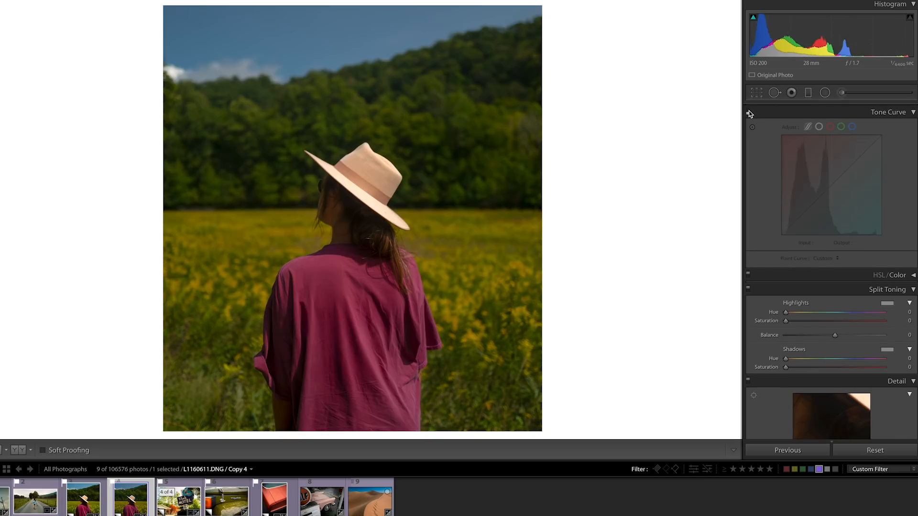
{"action": "left_click", "coordinate": [748, 111]}
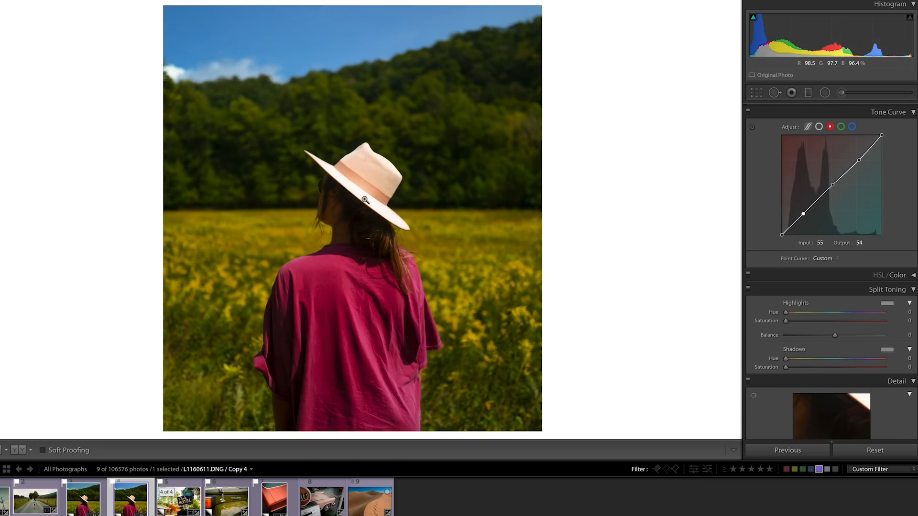
Create a new develop preset named "Tone Curve 1"
{"action": "left_click", "coordinate": [101, 0]}
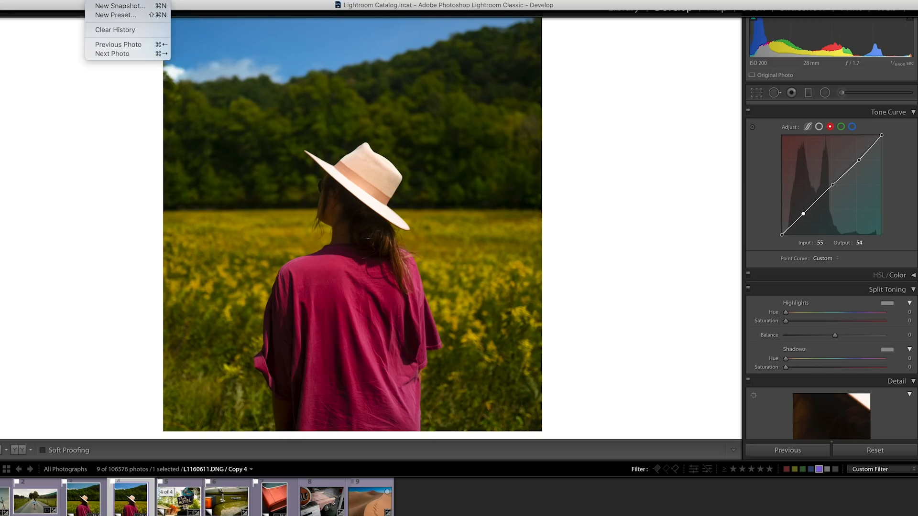
{"action": "left_click", "coordinate": [110, 15]}
{"action": "type", "text": "Tone Curve 1"}
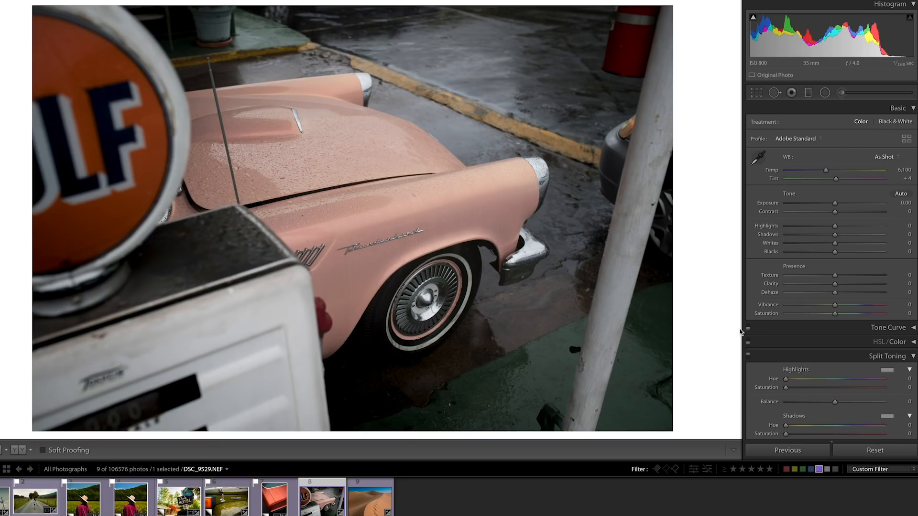
Enable the Tone Curve on the pink car photo, and set Highlights to -33, Shadows to +25, Whites to -10 and Blacks to -22
{"action": "left_click", "coordinate": [748, 328]}
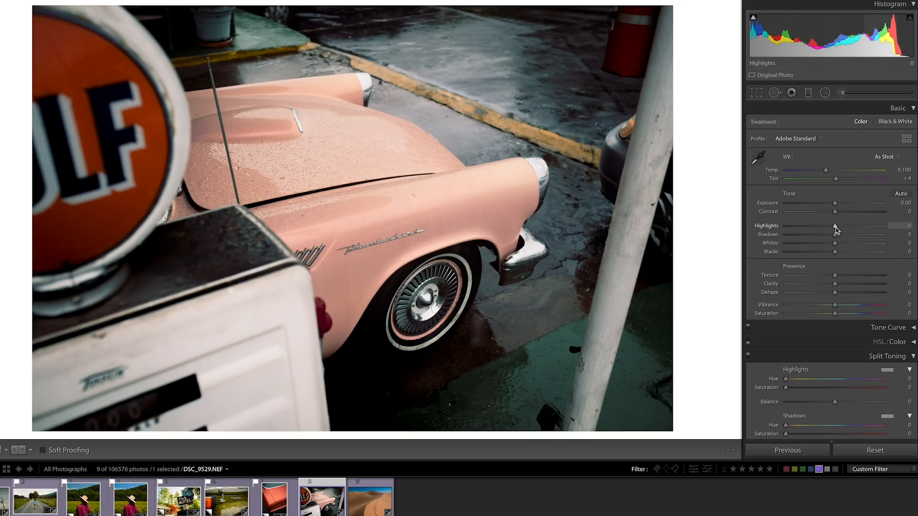
{"action": "left_click_drag", "start_coordinate": [835, 230], "coordinate": [821, 229]}
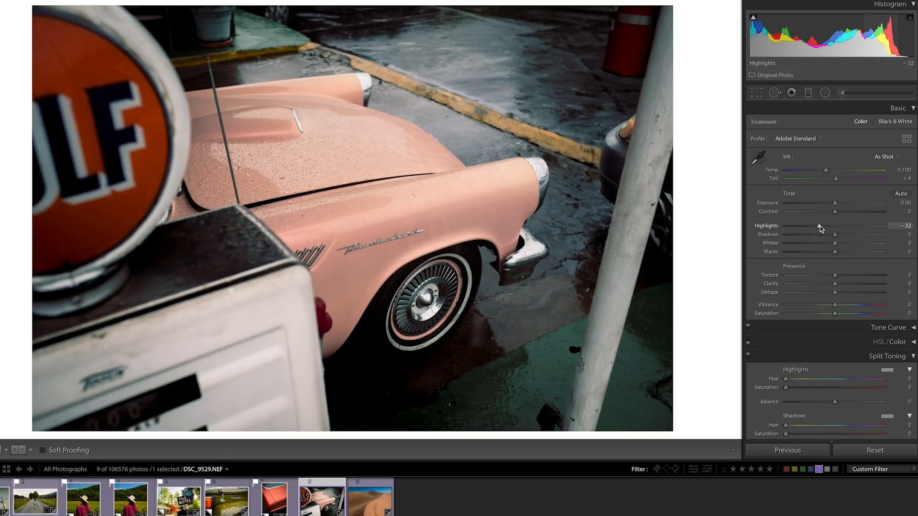
{"action": "left_click_drag", "start_coordinate": [820, 229], "coordinate": [848, 235]}
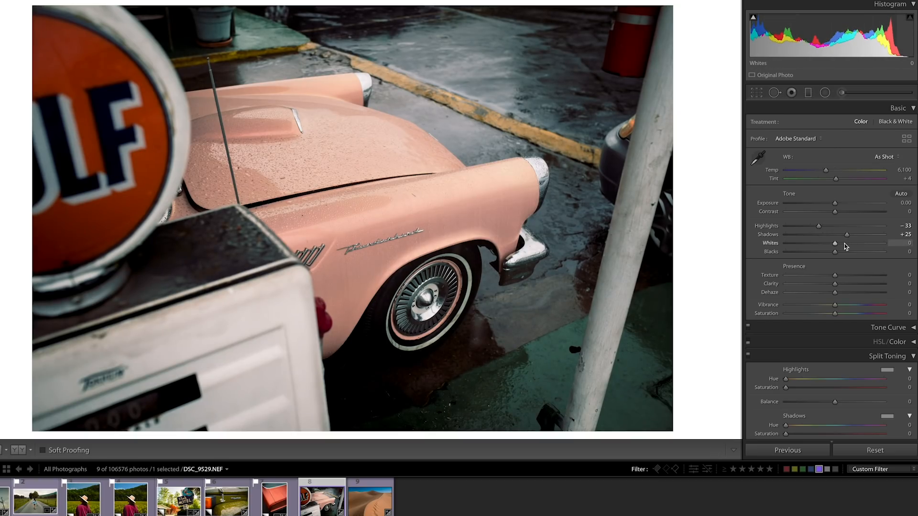
{"action": "left_click_drag", "start_coordinate": [835, 245], "coordinate": [824, 254]}
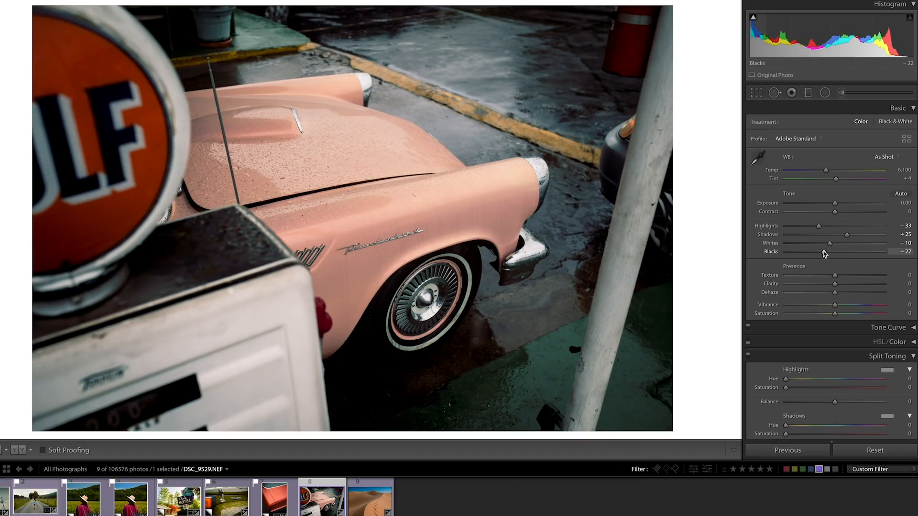
{"action": "left_click_drag", "start_coordinate": [824, 254], "coordinate": [824, 254]}
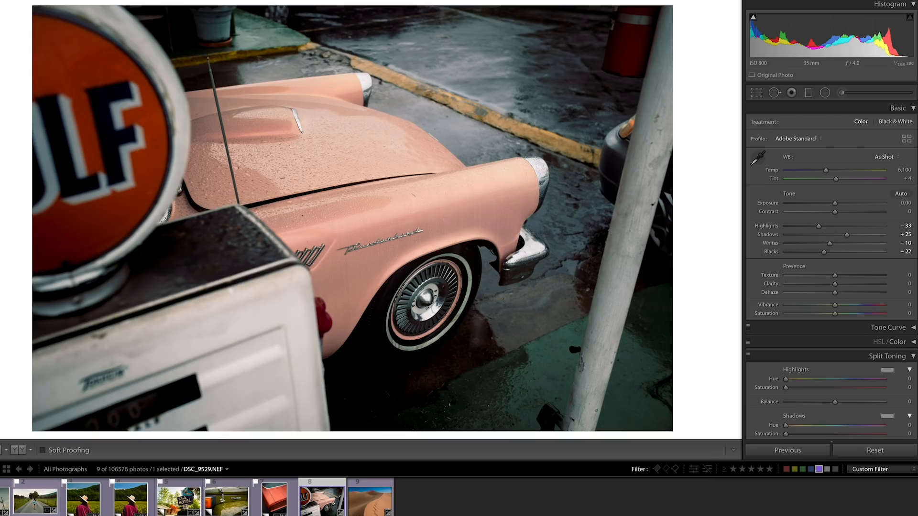
Set the pink car photo's Clarity to -11, Vibrance to +68 and Saturation to +26, and compare it with the Tone Curve switched off
{"action": "left_click_drag", "start_coordinate": [834, 286], "coordinate": [830, 286]}
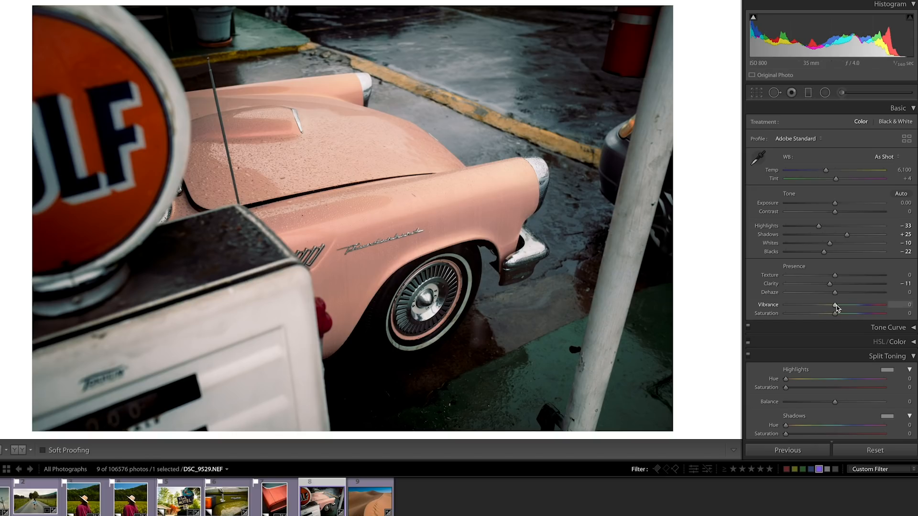
{"action": "left_click_drag", "start_coordinate": [839, 306], "coordinate": [861, 305]}
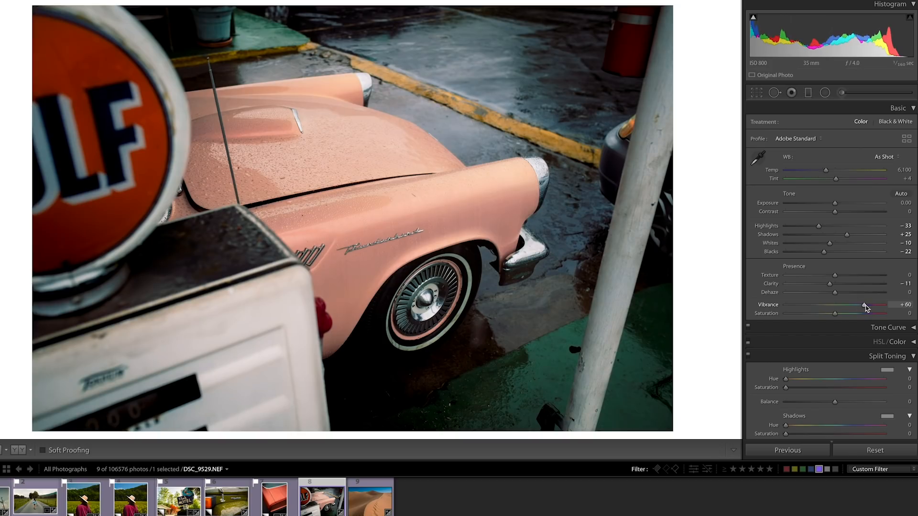
{"action": "left_click_drag", "start_coordinate": [866, 308], "coordinate": [868, 308]}
{"action": "left_click_drag", "start_coordinate": [867, 306], "coordinate": [868, 305]}
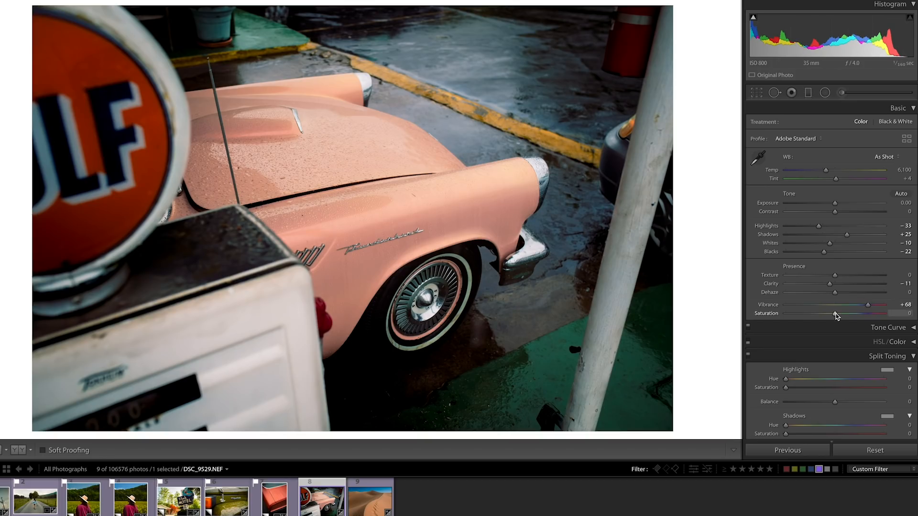
{"action": "left_click_drag", "start_coordinate": [835, 316], "coordinate": [855, 316]}
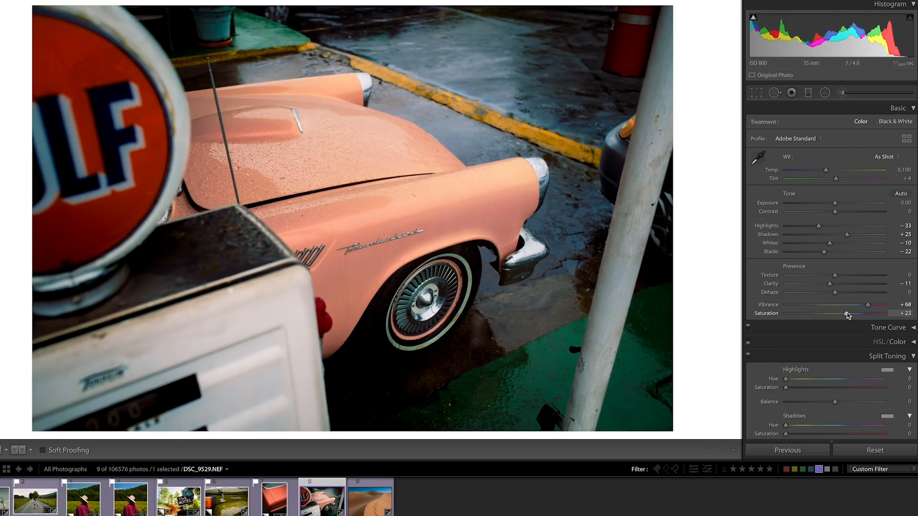
{"action": "left_click_drag", "start_coordinate": [846, 315], "coordinate": [848, 315]}
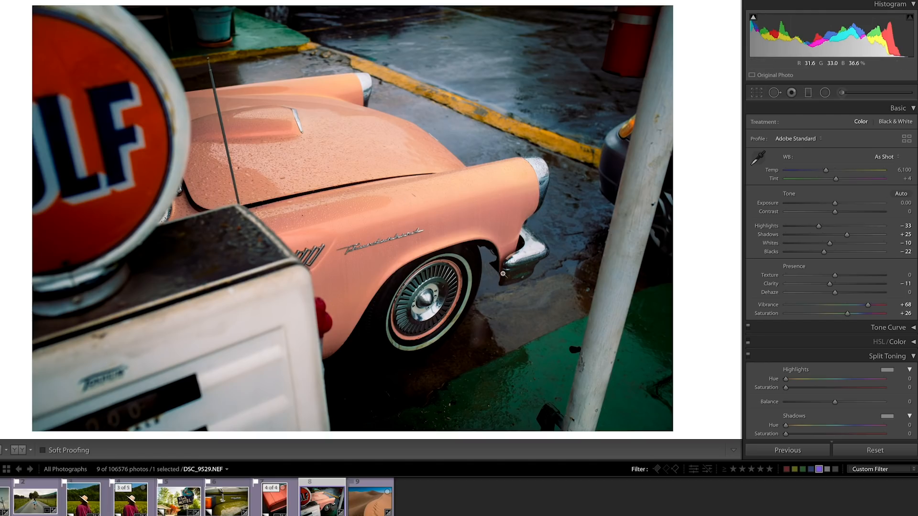
{"action": "left_click", "coordinate": [748, 328]}
{"action": "left_click", "coordinate": [748, 327]}
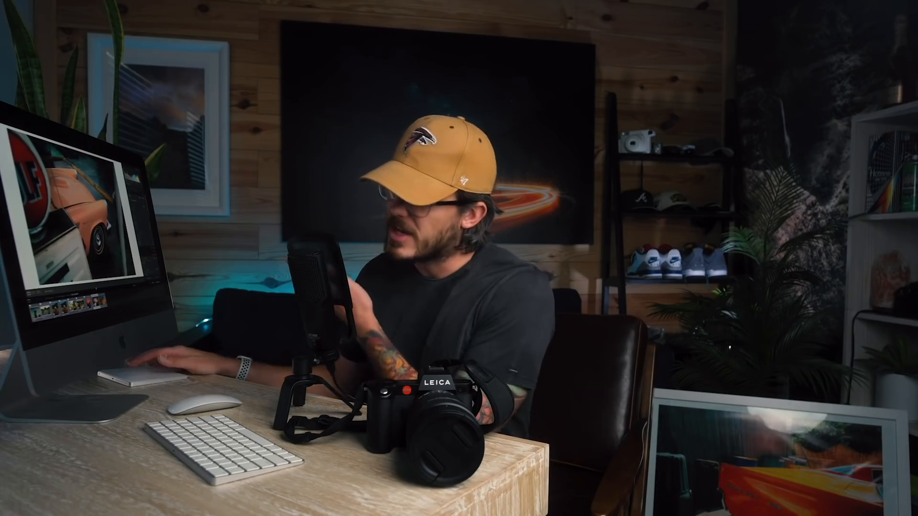
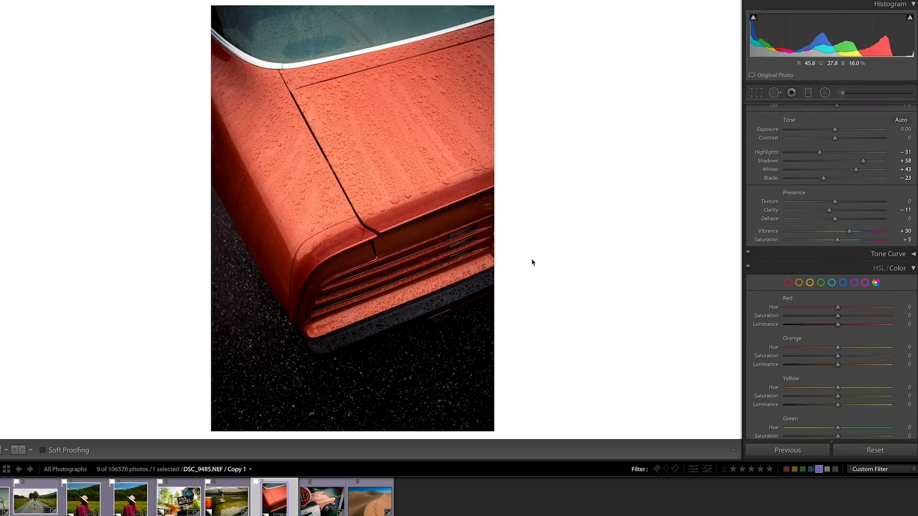
{"action": "scroll", "coordinate": [774, 310], "scroll_direction": "up", "scroll_amount": 4}
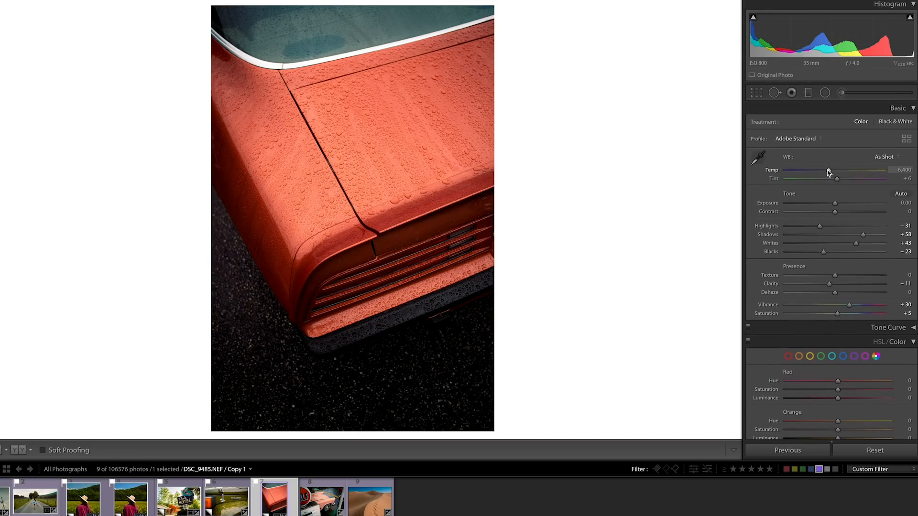
{"action": "mouse_move", "coordinate": [829, 171]}
{"action": "left_mouse_down"}
{"action": "mouse_move", "coordinate": [819, 172]}
{"action": "mouse_move", "coordinate": [832, 170]}
{"action": "left_mouse_up"}
{"action": "key", "text": "ctrl+z"}
Shift the red car's color by setting the Red Hue to +26 and the Red Saturation to -20
{"action": "scroll", "coordinate": [801, 371], "scroll_direction": "down", "scroll_amount": 3}
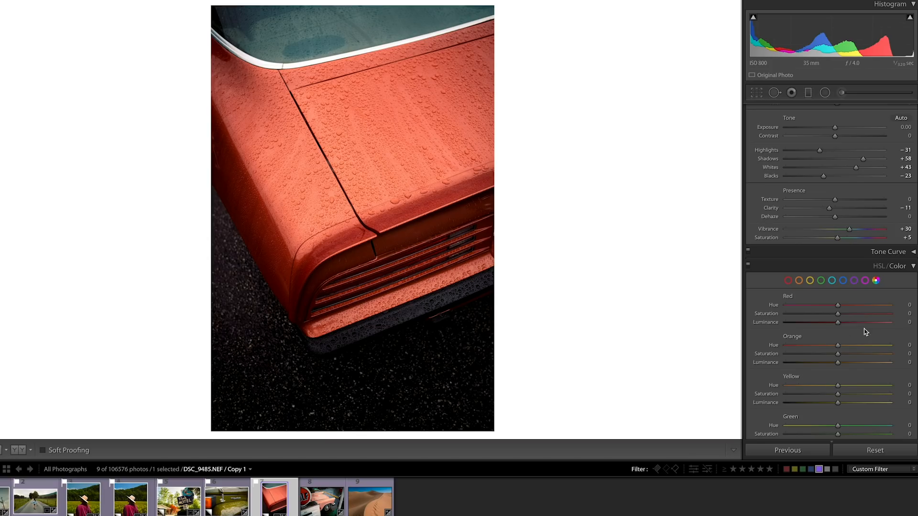
{"action": "left_click_drag", "start_coordinate": [840, 307], "coordinate": [853, 307]}
{"action": "left_click_drag", "start_coordinate": [838, 316], "coordinate": [829, 317]}
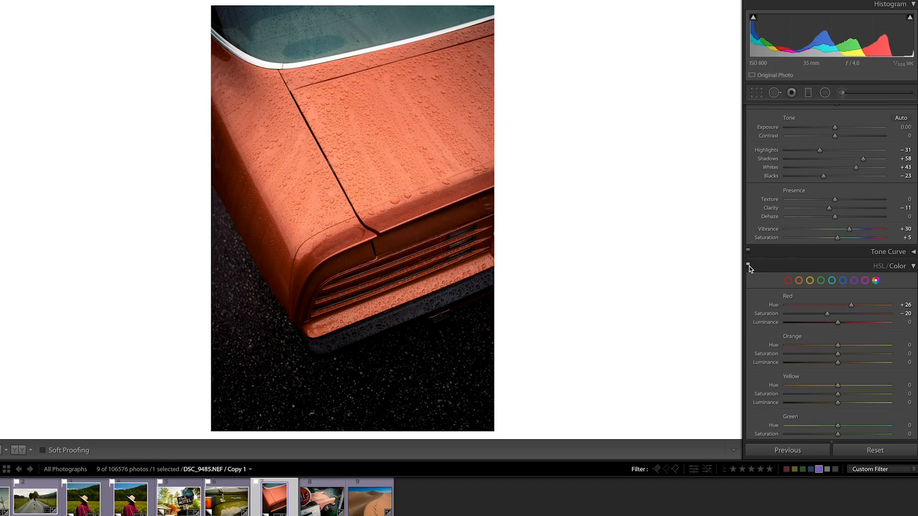
Set the red car's Red Luminance to -19, Orange Saturation to -19 and Orange Luminance to -6, and compare with the HSL adjustments off
{"action": "left_click_drag", "start_coordinate": [839, 323], "coordinate": [829, 324]}
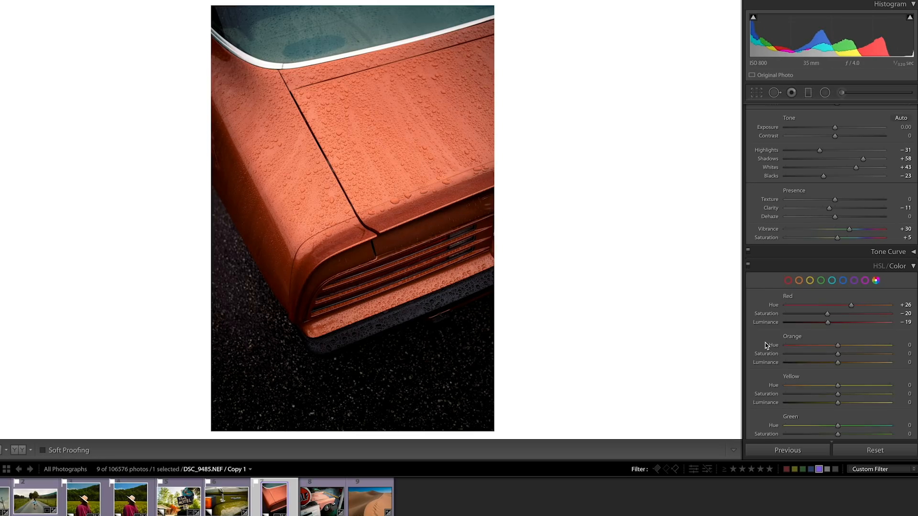
{"action": "mouse_move", "coordinate": [838, 358]}
{"action": "left_mouse_down"}
{"action": "mouse_move", "coordinate": [827, 354]}
{"action": "mouse_move", "coordinate": [890, 354]}
{"action": "mouse_move", "coordinate": [830, 355]}
{"action": "left_mouse_up"}
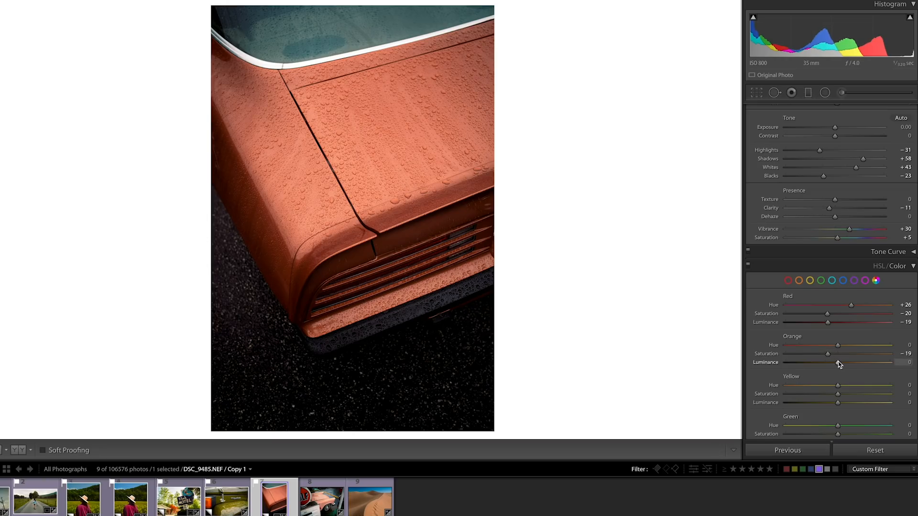
{"action": "left_click_drag", "start_coordinate": [837, 362], "coordinate": [834, 362]}
{"action": "left_click", "coordinate": [748, 265]}
{"action": "left_click", "coordinate": [748, 265]}
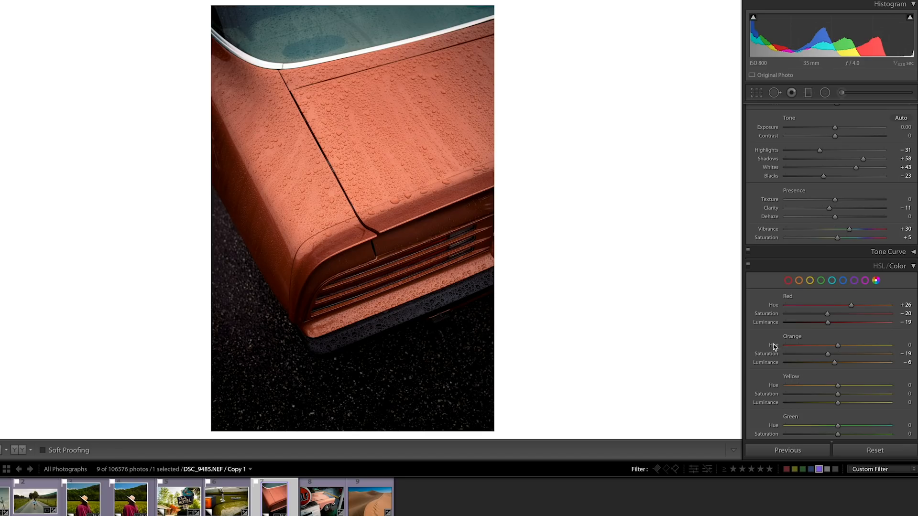
Set the red car photo's Purple Saturation to -50 and compare the result with the HSL adjustments switched off
{"action": "scroll", "coordinate": [784, 350], "scroll_direction": "down", "scroll_amount": 10}
{"action": "scroll", "coordinate": [785, 351], "scroll_direction": "down", "scroll_amount": 5}
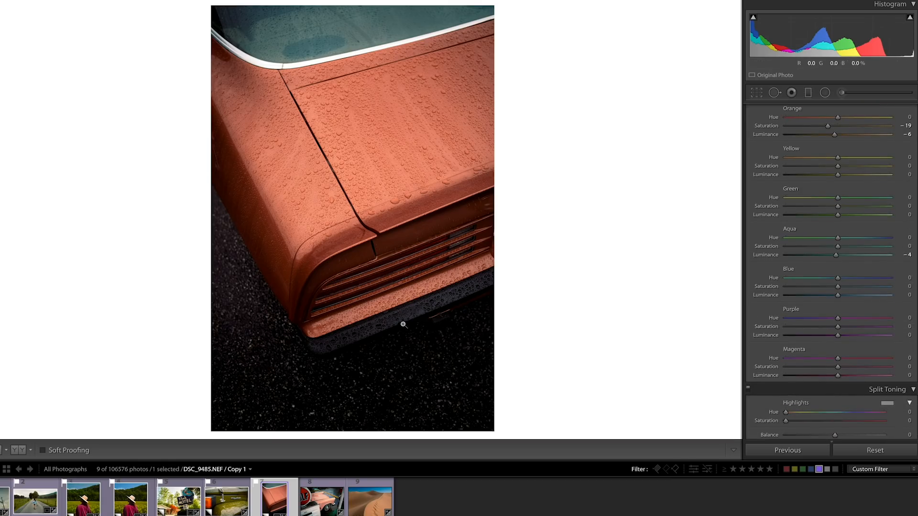
{"action": "left_click_drag", "start_coordinate": [838, 326], "coordinate": [786, 327]}
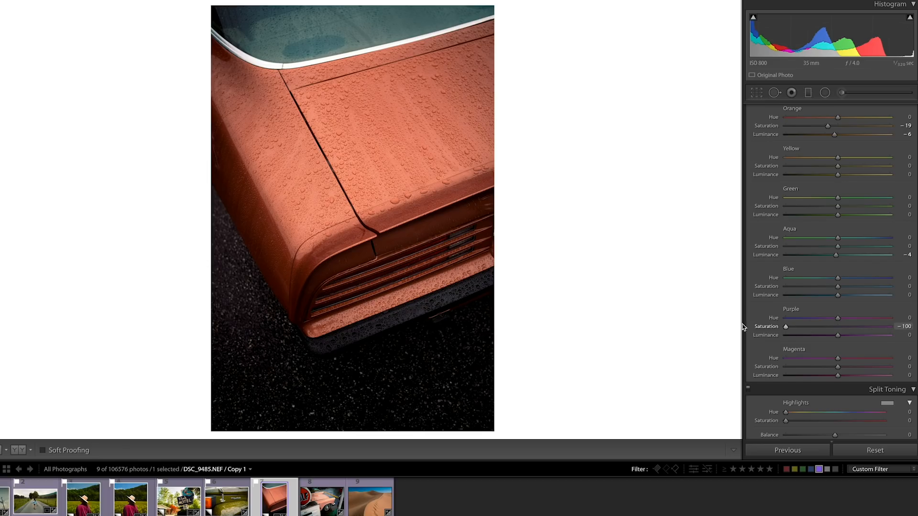
{"action": "left_click_drag", "start_coordinate": [785, 326], "coordinate": [815, 329]}
{"action": "scroll", "coordinate": [811, 328], "scroll_direction": "up", "scroll_amount": 2}
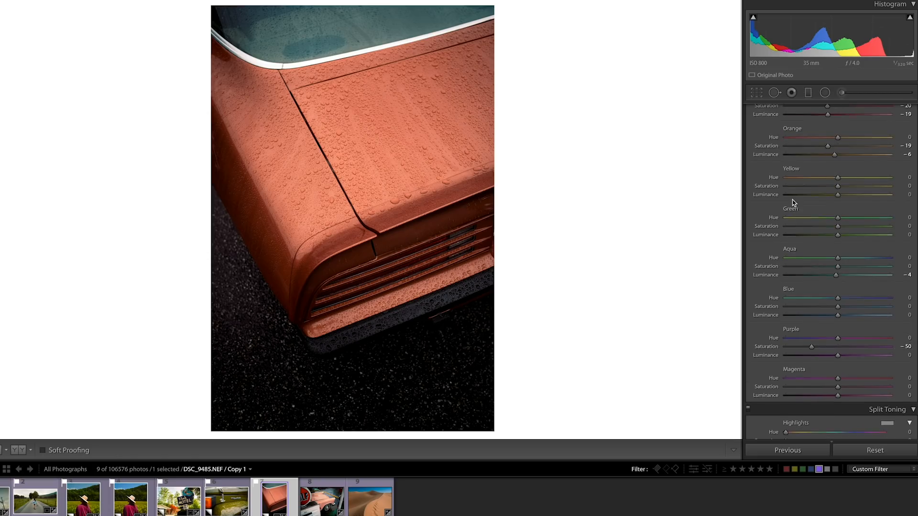
{"action": "scroll", "coordinate": [758, 156], "scroll_direction": "up", "scroll_amount": 3}
{"action": "left_click", "coordinate": [749, 145]}
{"action": "left_click", "coordinate": [749, 145]}
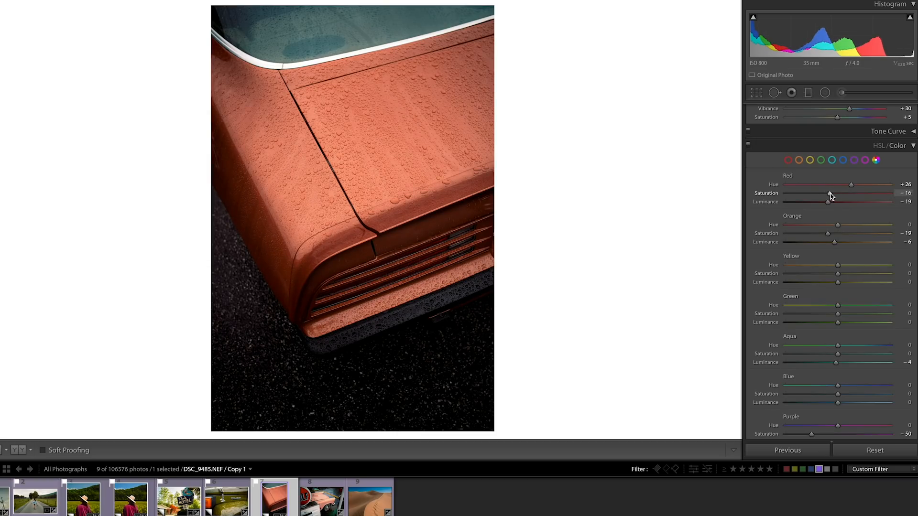
Set the red car's Red Saturation to -7, compare with the HSL adjustments off, and nudge the Contrast up slightly
{"action": "left_click_drag", "start_coordinate": [833, 195], "coordinate": [835, 195]}
{"action": "scroll", "coordinate": [767, 181], "scroll_direction": "up", "scroll_amount": 1}
{"action": "left_click", "coordinate": [748, 175]}
{"action": "left_click", "coordinate": [749, 175]}
{"action": "left_click", "coordinate": [748, 175]}
{"action": "left_click", "coordinate": [748, 175]}
{"action": "scroll", "coordinate": [764, 210], "scroll_direction": "up", "scroll_amount": 5}
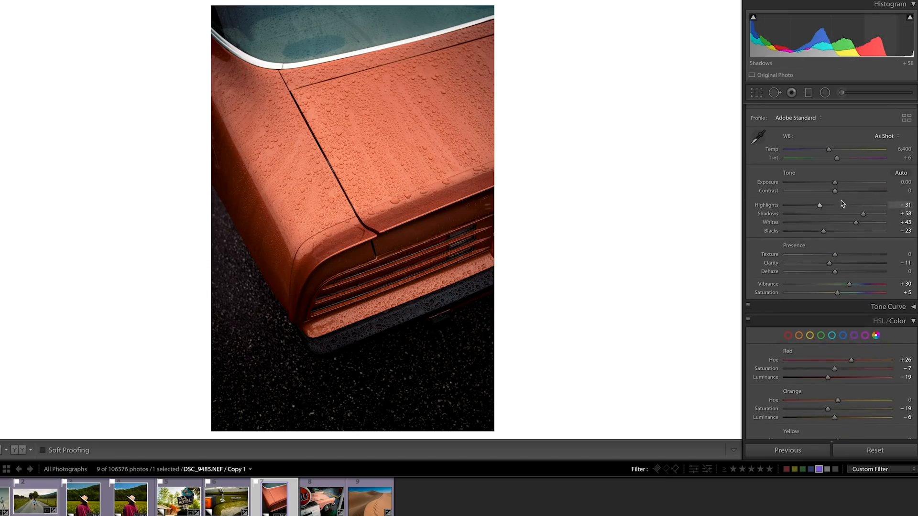
{"action": "left_click_drag", "start_coordinate": [836, 192], "coordinate": [839, 193]}
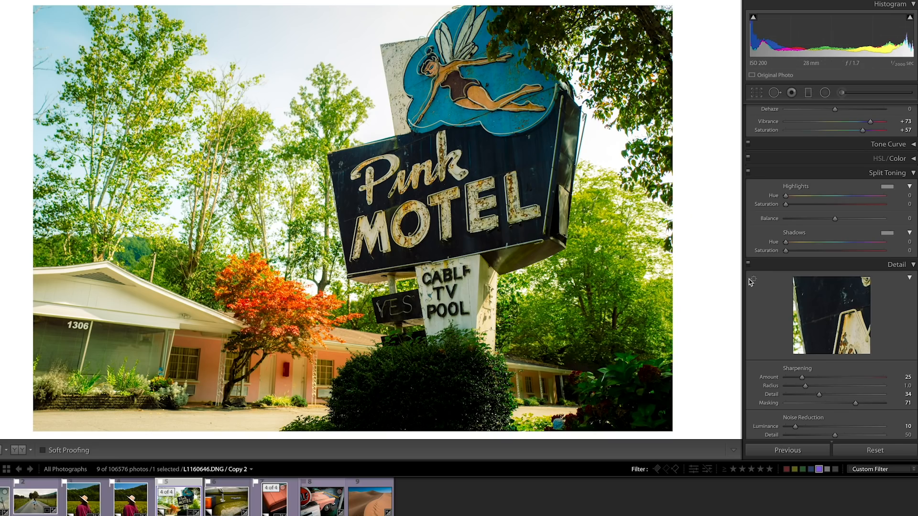
Tint the motel photo's highlights with Split Toning at Hue 38 and Saturation 18, and compare with Split Toning off
{"action": "left_click", "coordinate": [888, 186]}
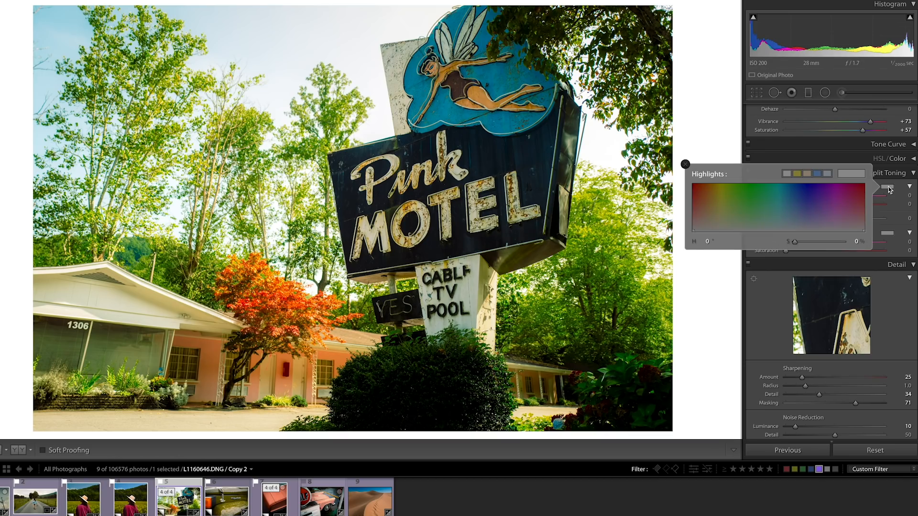
{"action": "left_click", "coordinate": [844, 191]}
{"action": "left_click_drag", "start_coordinate": [844, 191], "coordinate": [710, 222]}
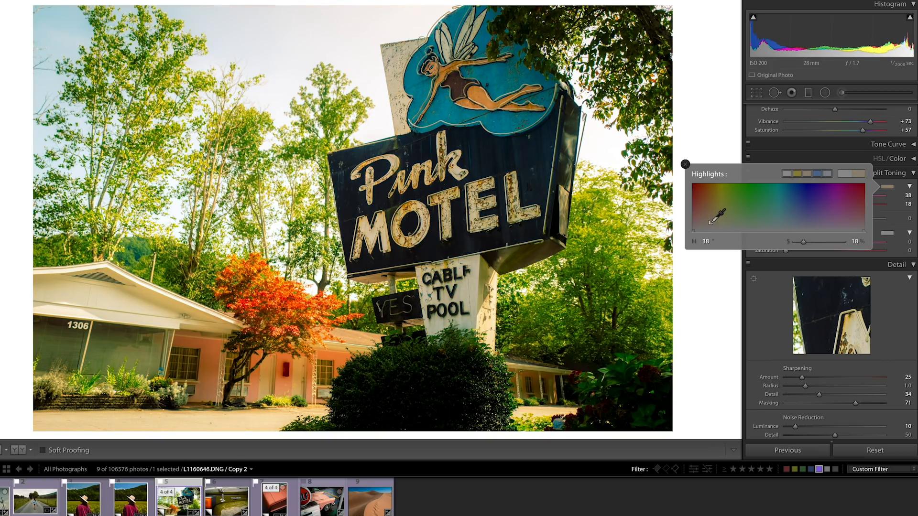
{"action": "left_click", "coordinate": [685, 164]}
{"action": "left_click", "coordinate": [748, 171]}
{"action": "left_click", "coordinate": [748, 171]}
{"action": "left_click", "coordinate": [748, 172]}
{"action": "left_click", "coordinate": [748, 172]}
{"action": "left_click", "coordinate": [748, 172]}
{"action": "left_click", "coordinate": [748, 172]}
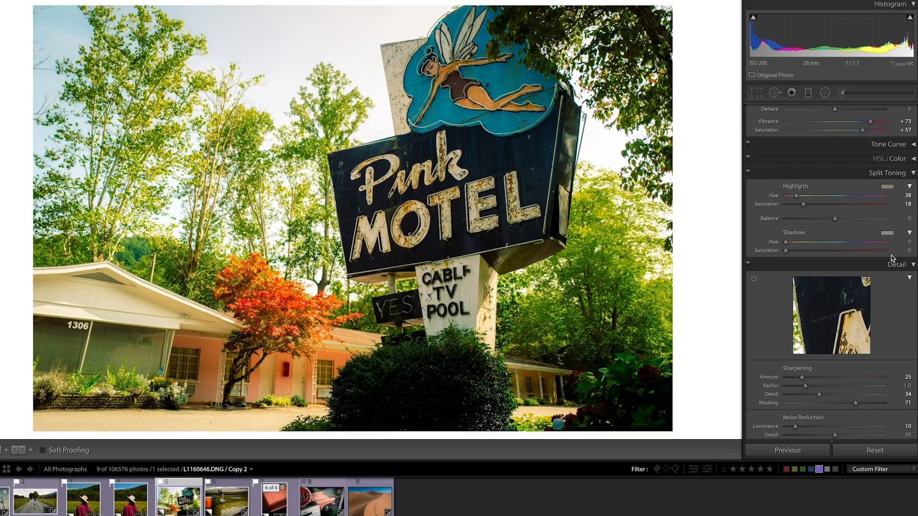
Tint the motel photo's shadows with Split Toning at Hue 305 and Saturation 16, and compare with Split Toning off
{"action": "left_click", "coordinate": [888, 233]}
{"action": "left_click_drag", "start_coordinate": [857, 237], "coordinate": [837, 269]}
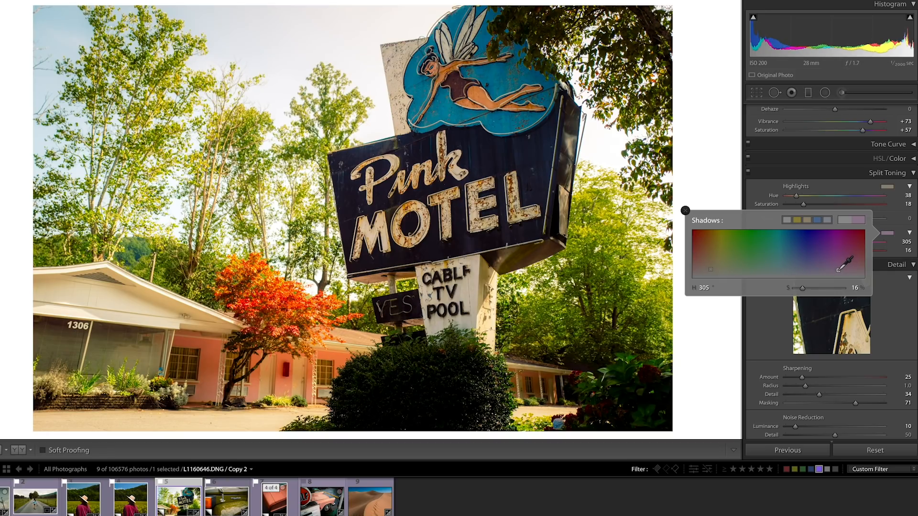
{"action": "left_click", "coordinate": [685, 210]}
{"action": "left_click", "coordinate": [749, 173]}
{"action": "left_click", "coordinate": [748, 172]}
{"action": "left_click", "coordinate": [749, 173]}
{"action": "left_click", "coordinate": [748, 172]}
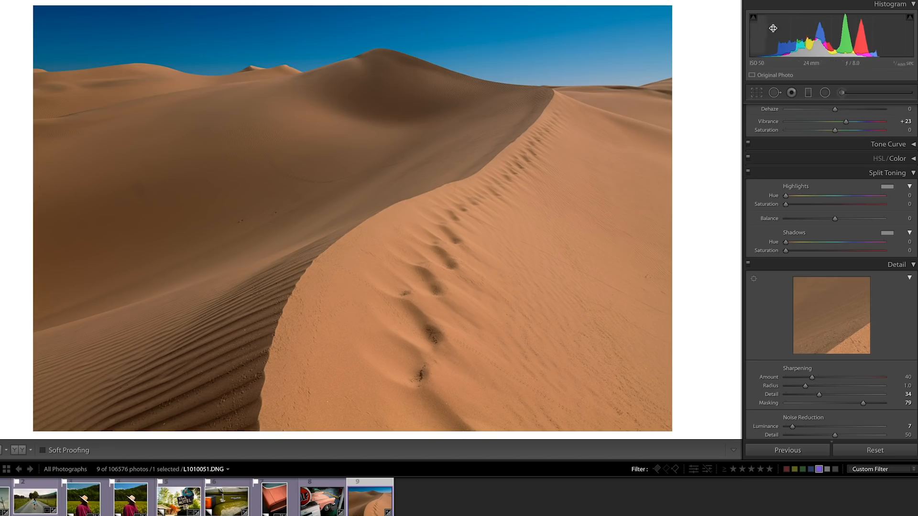
Heal a spot on the shaded dune slope of the desert photo with the Spot Removal tool
{"action": "left_click", "coordinate": [774, 93]}
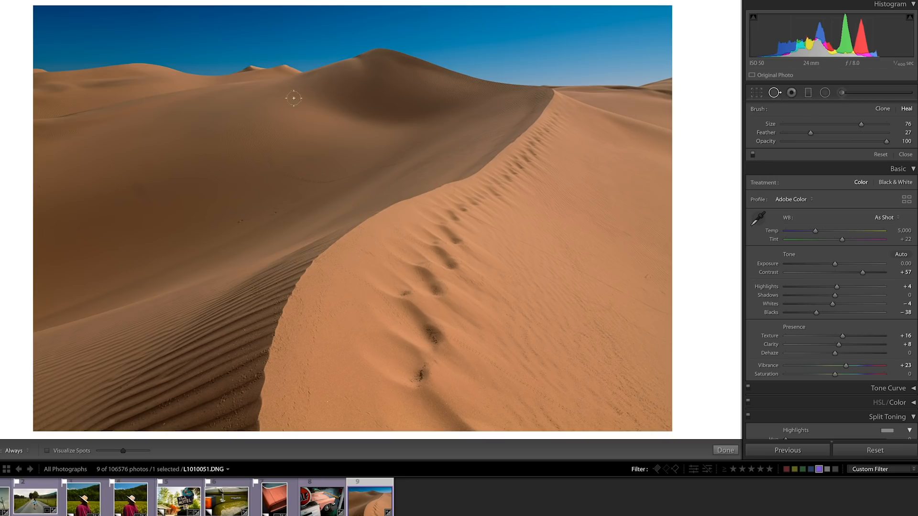
{"action": "mouse_move", "coordinate": [140, 181]}
{"action": "left_mouse_down"}
{"action": "mouse_move", "coordinate": [137, 196]}
{"action": "mouse_move", "coordinate": [138, 183]}
{"action": "left_mouse_up"}
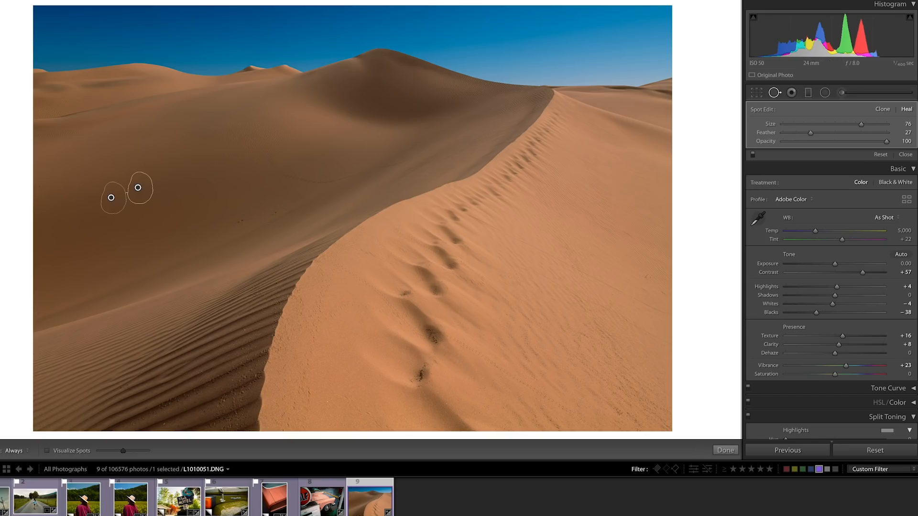
{"action": "left_click", "coordinate": [720, 450]}
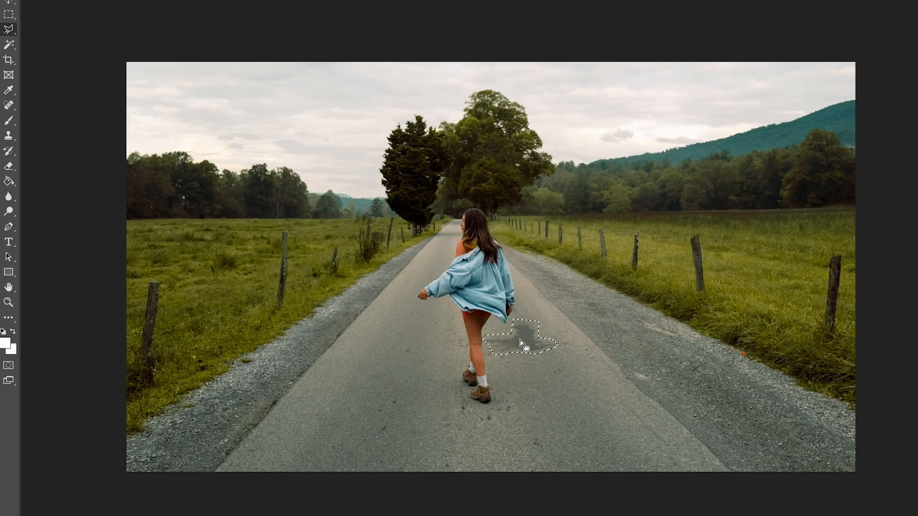
In Photoshop, remove the selected dark patch on the road beside the woman with a Content-Aware fill, and clear the selection
{"action": "right_click", "coordinate": [520, 339]}
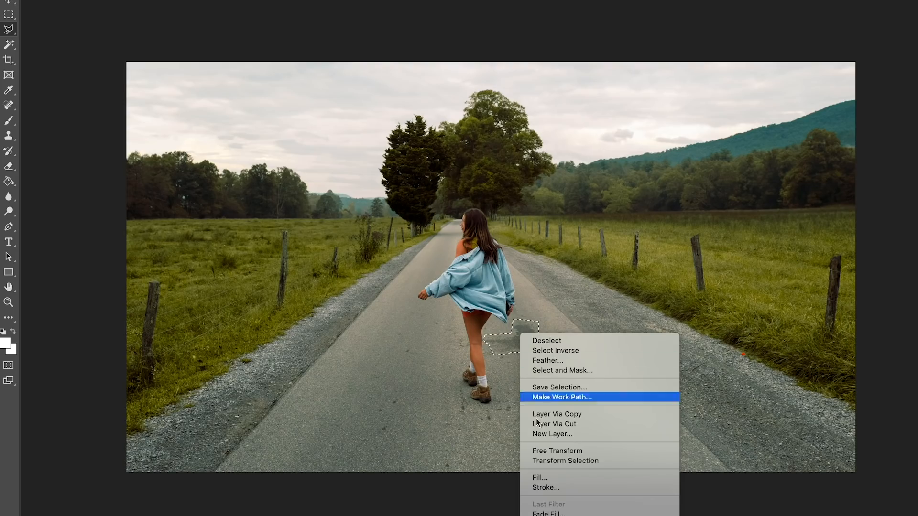
{"action": "left_click", "coordinate": [545, 476]}
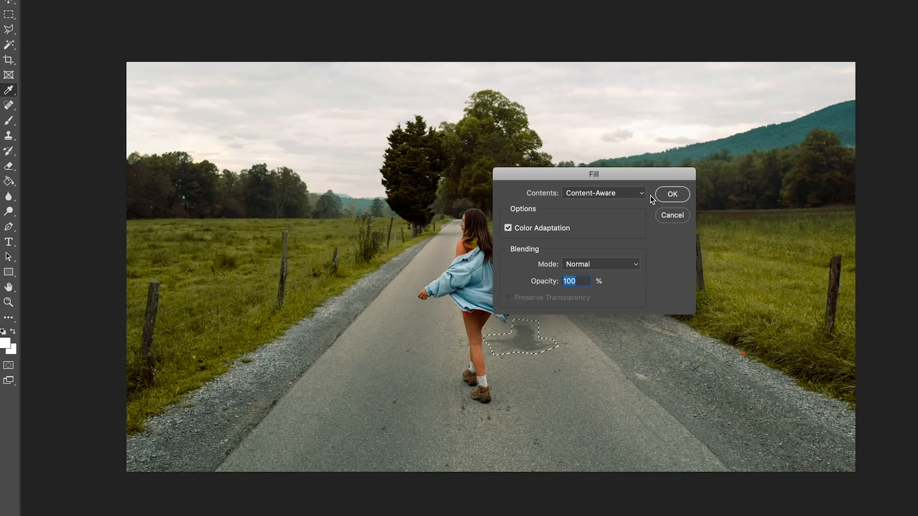
{"action": "left_click", "coordinate": [672, 194]}
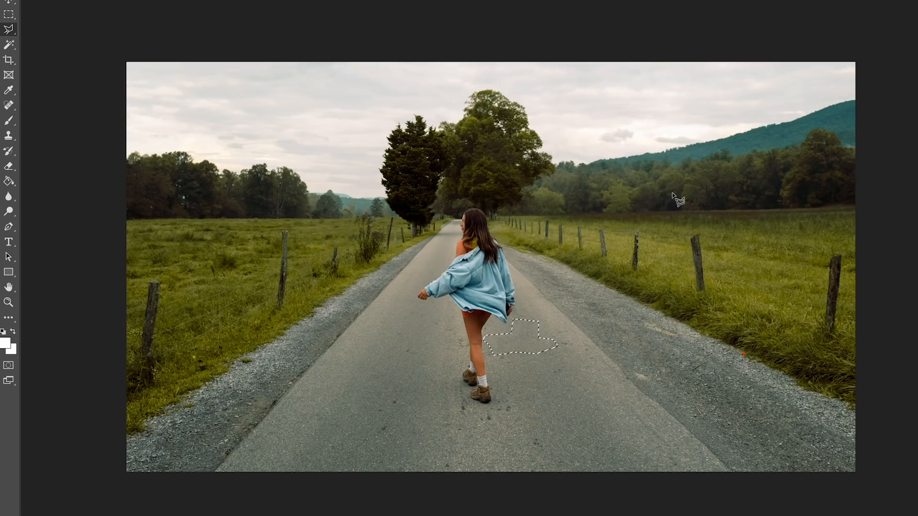
{"action": "right_click", "coordinate": [525, 347]}
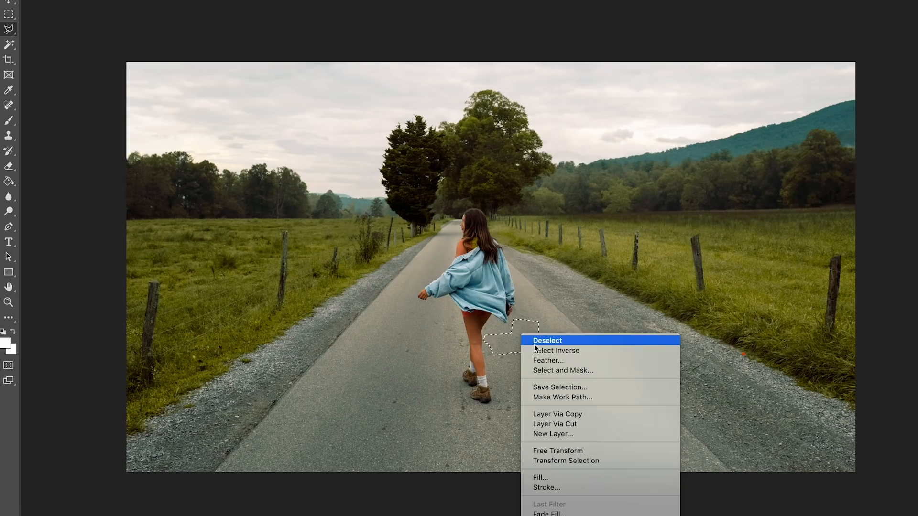
{"action": "left_click", "coordinate": [532, 340]}
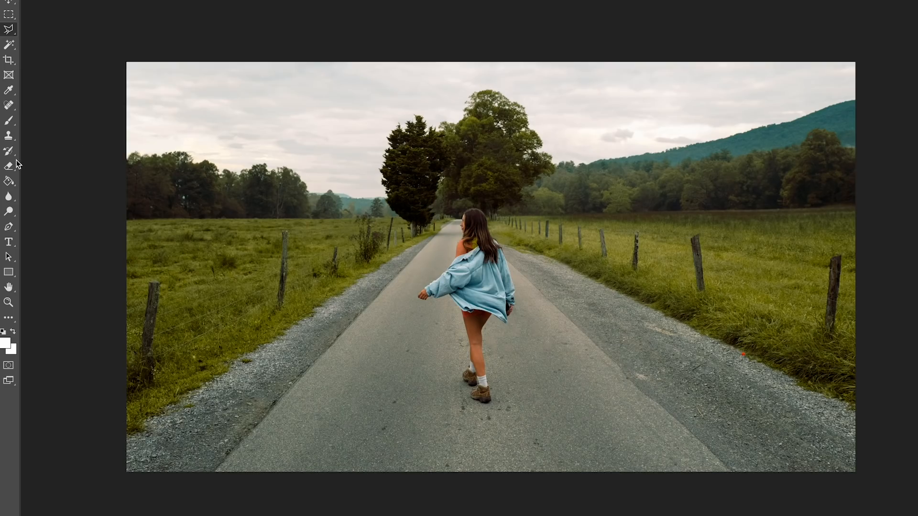
Sample a clean area of asphalt on the road as the source for the Clone Stamp tool
{"action": "left_click", "coordinate": [9, 135]}
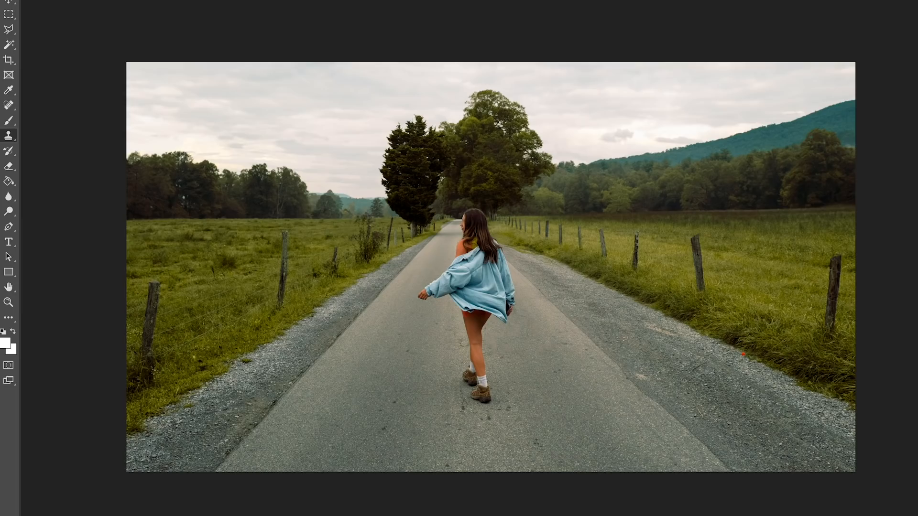
{"action": "left_click", "coordinate": [403, 359], "text": "alt"}
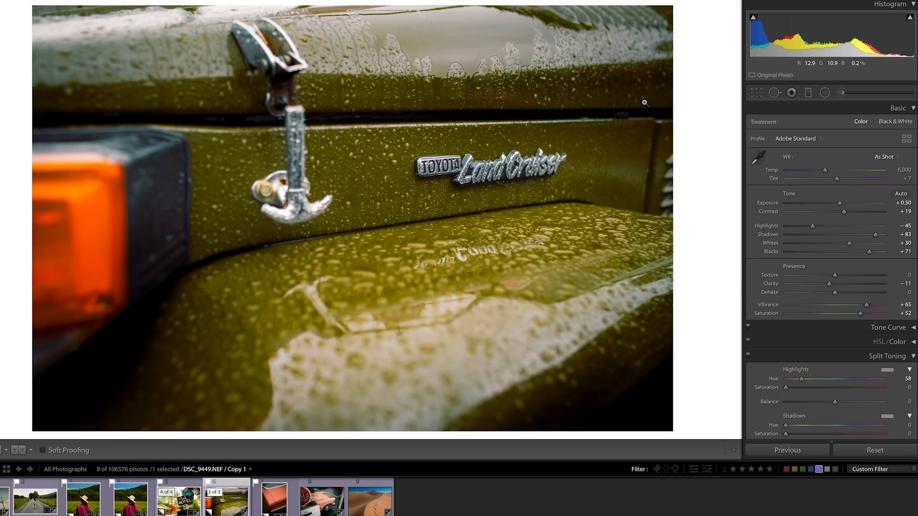
Open the Land Cruiser photo from Lightroom in Photoshop and add a Color Balance adjustment layer
{"action": "right_click", "coordinate": [446, 137]}
{"action": "mouse_move", "coordinate": [475, 218]}
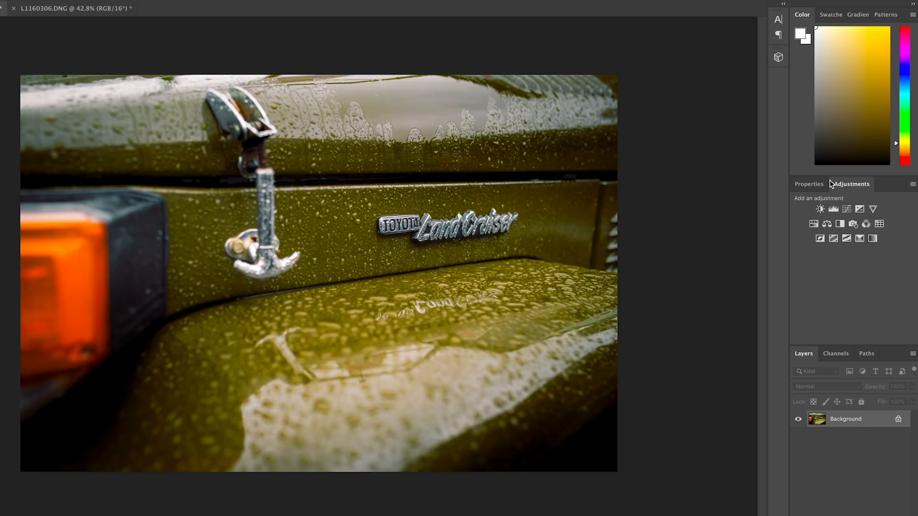
{"action": "left_click", "coordinate": [827, 225]}
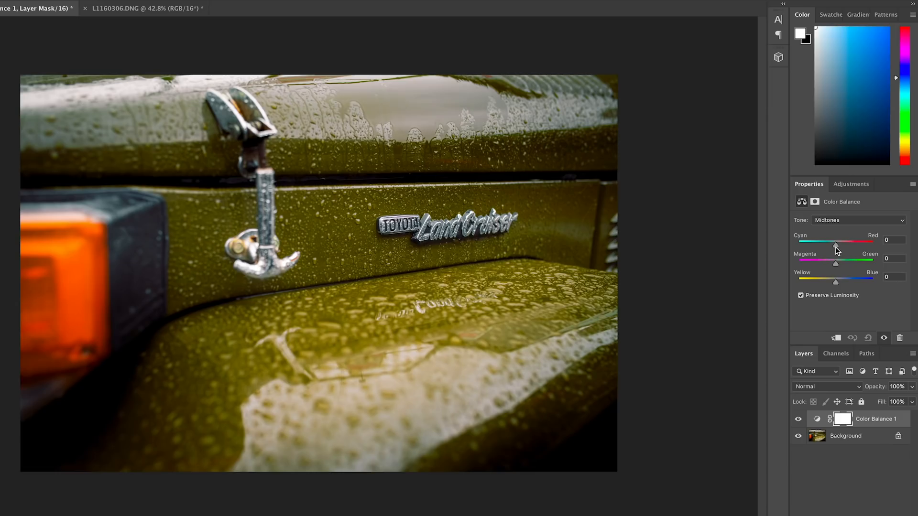
Set the Color Balance Midtones to Cyan-Red -4, Magenta-Green -6, Yellow-Blue +7, and the Shadows to Magenta-Green +3, Yellow-Blue +7
{"action": "left_click_drag", "start_coordinate": [837, 249], "coordinate": [833, 263]}
{"action": "left_click_drag", "start_coordinate": [836, 282], "coordinate": [839, 281]}
{"action": "left_click", "coordinate": [835, 221]}
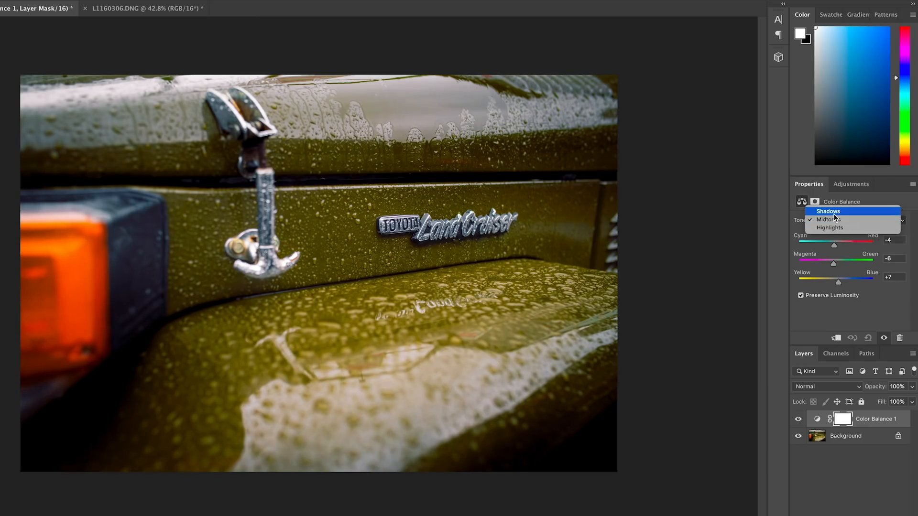
{"action": "left_click", "coordinate": [831, 211]}
{"action": "left_click_drag", "start_coordinate": [837, 245], "coordinate": [838, 282]}
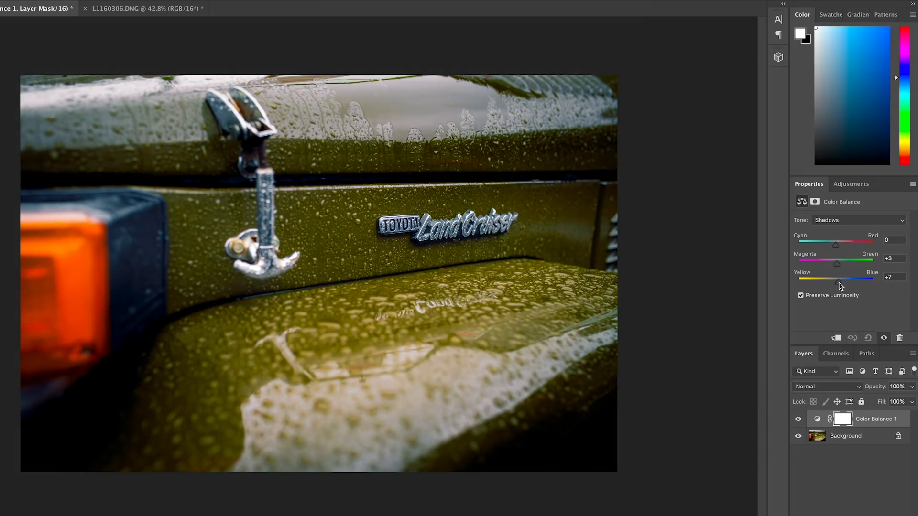
Set the Color Balance Highlights to Cyan-Red +6, Magenta-Green +1 and Yellow-Blue +9
{"action": "left_click", "coordinate": [837, 221]}
{"action": "left_click", "coordinate": [836, 235]}
{"action": "left_click_drag", "start_coordinate": [835, 245], "coordinate": [836, 263]}
{"action": "left_click_drag", "start_coordinate": [838, 283], "coordinate": [840, 283]}
Compare the Land Cruiser photo with and without the Color Balance layer
{"action": "left_click", "coordinate": [796, 420]}
{"action": "left_click", "coordinate": [797, 421]}
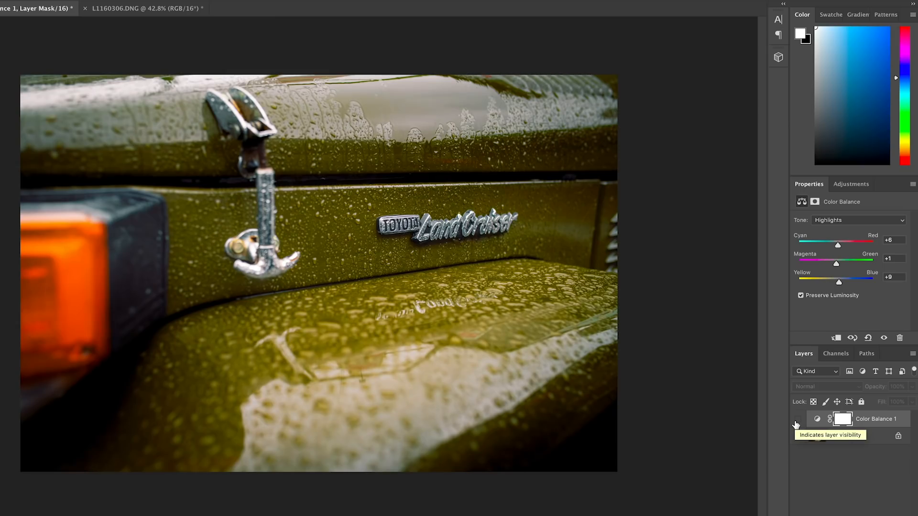
{"action": "left_click", "coordinate": [797, 420]}
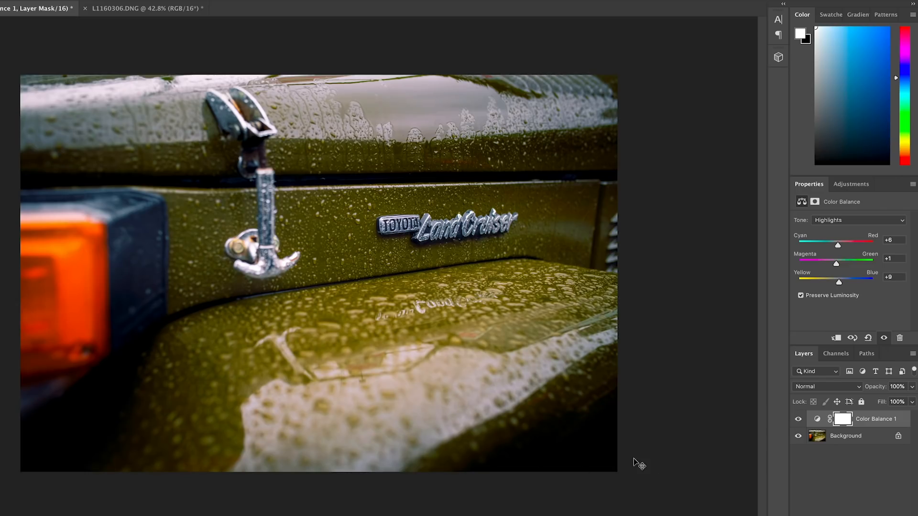
{"action": "left_click", "coordinate": [797, 420]}
{"action": "left_click", "coordinate": [798, 421]}
{"action": "left_click", "coordinate": [798, 421]}
{"action": "left_click", "coordinate": [798, 421]}
{"action": "left_click", "coordinate": [799, 421]}
{"action": "left_click", "coordinate": [799, 421]}
{"action": "left_click", "coordinate": [851, 186]}
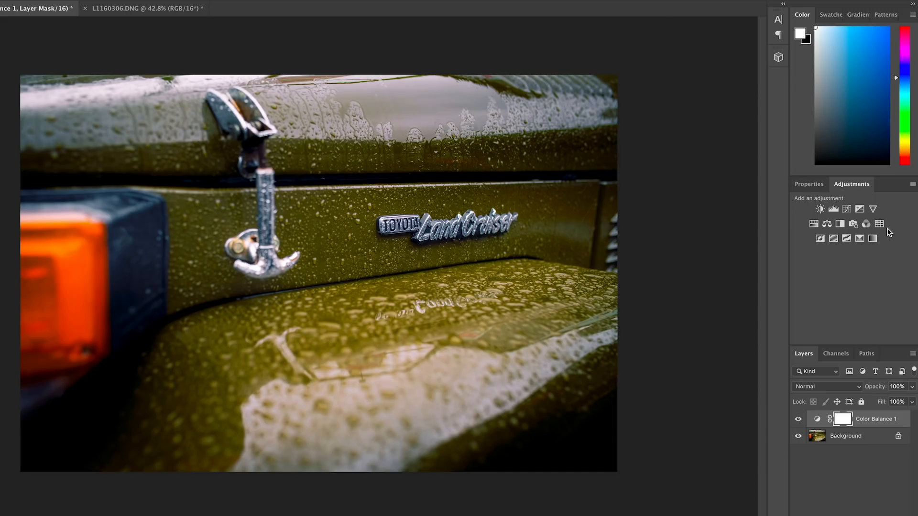
{"action": "left_click", "coordinate": [798, 419]}
{"action": "left_click", "coordinate": [798, 420]}
Add a white border around the Land Cruiser photo by enlarging the canvas to 105 percent in width and height
{"action": "left_click", "coordinate": [0, 0]}
{"action": "left_click", "coordinate": [31, 62]}
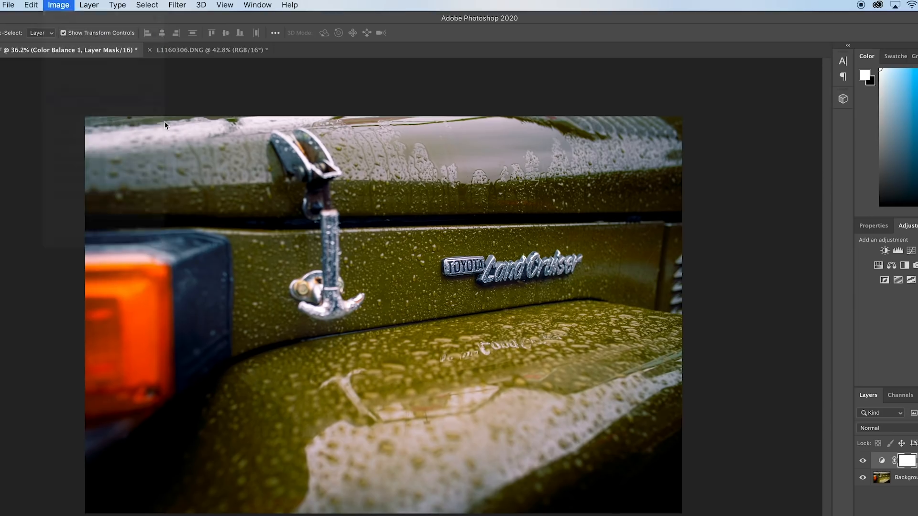
{"action": "left_click", "coordinate": [518, 270]}
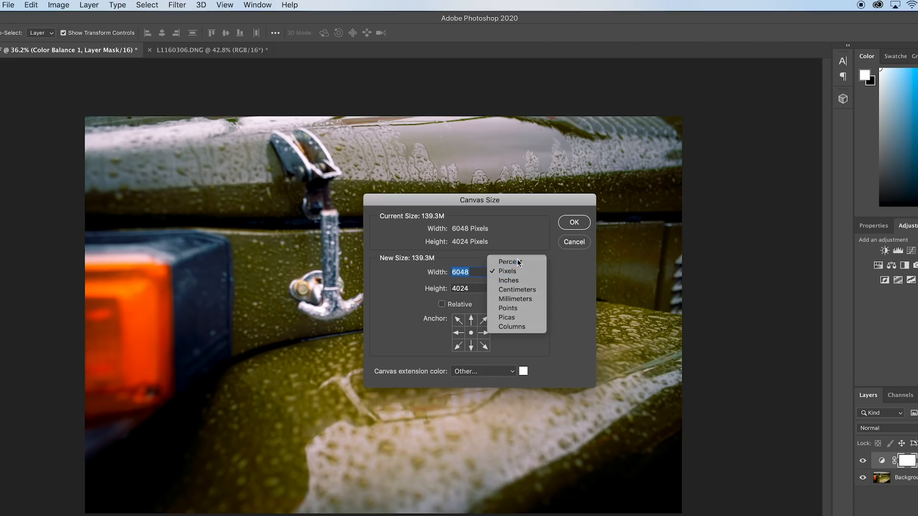
{"action": "left_click", "coordinate": [518, 262]}
{"action": "type", "text": "105"}
{"action": "key", "text": "Tab"}
{"action": "type", "text": "105"}
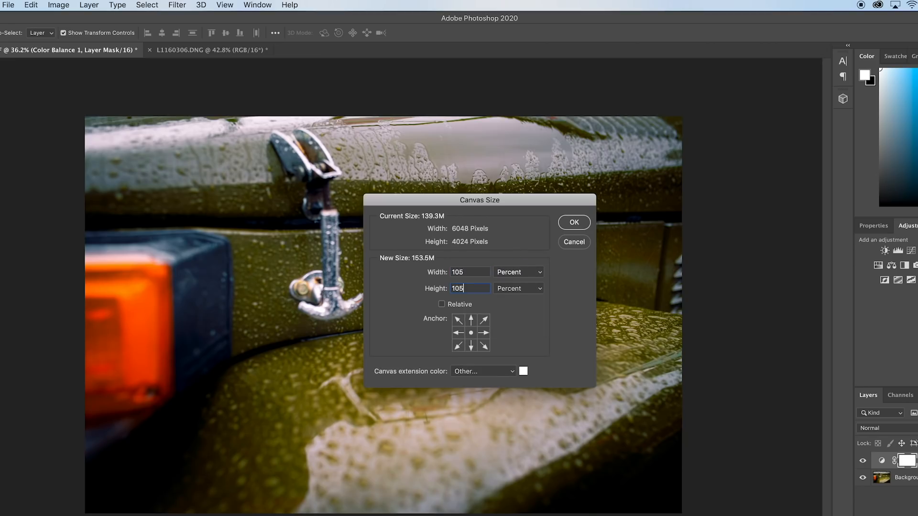
{"action": "key", "text": "Return"}
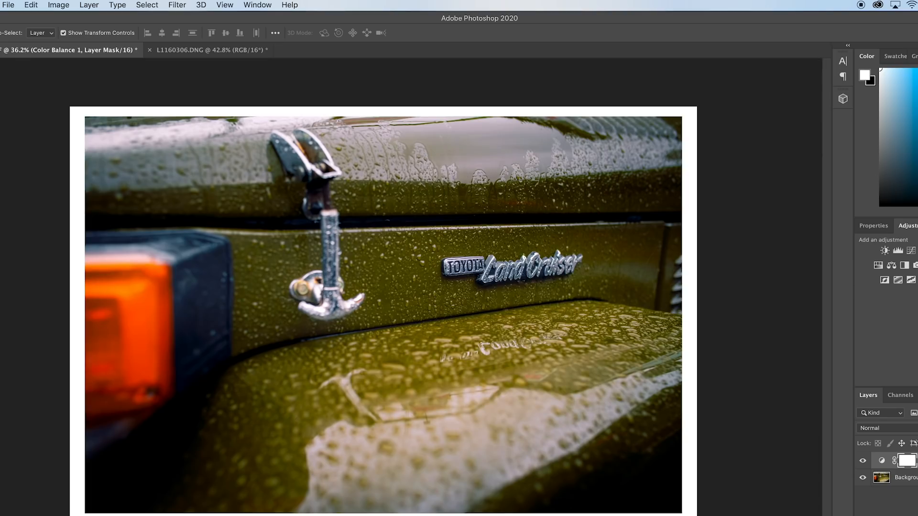
Open the file commands for the bordered Land Cruiser photo
{"action": "left_click", "coordinate": [9, 5]}
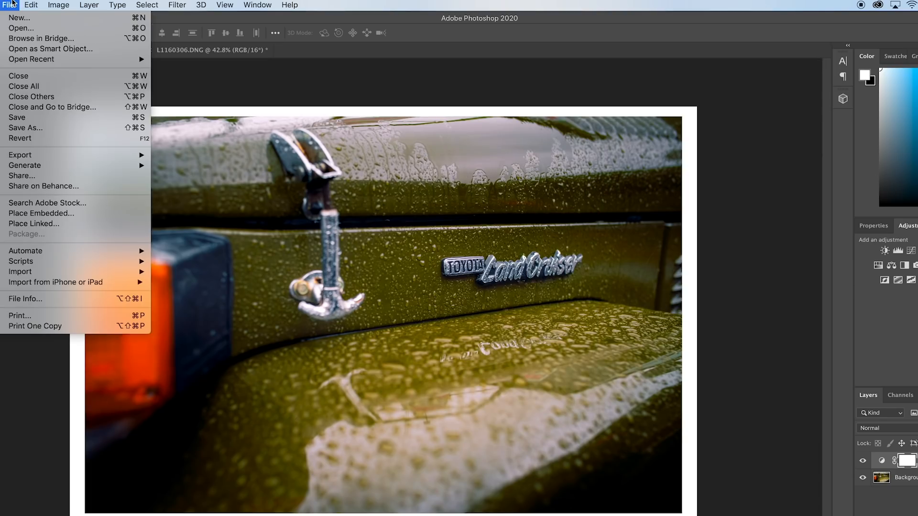